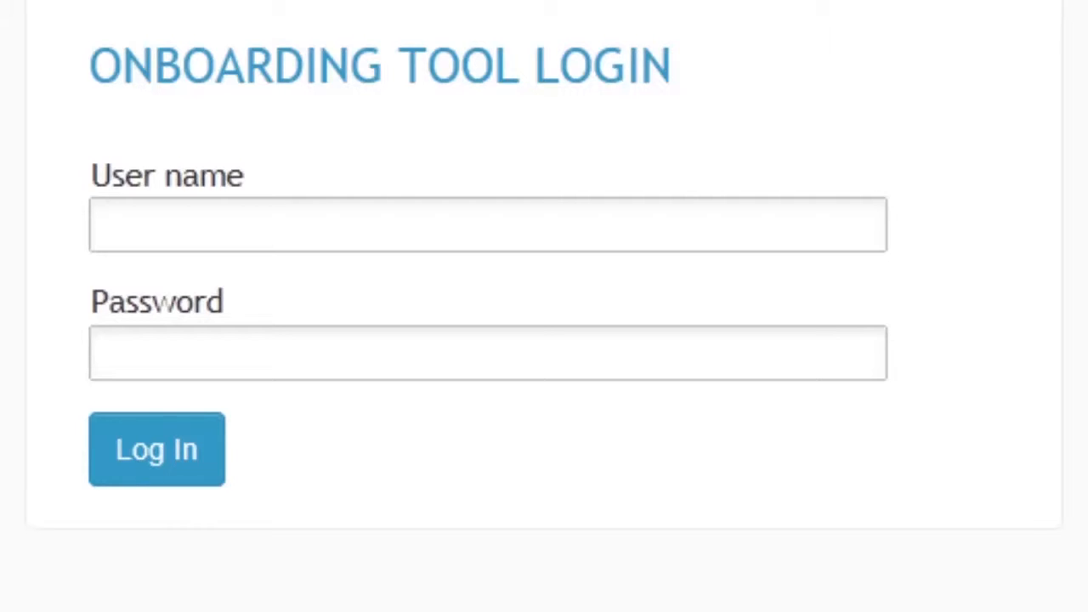
Log in to the Onboarding Tool by entering the user name and the account password
click(168, 234)
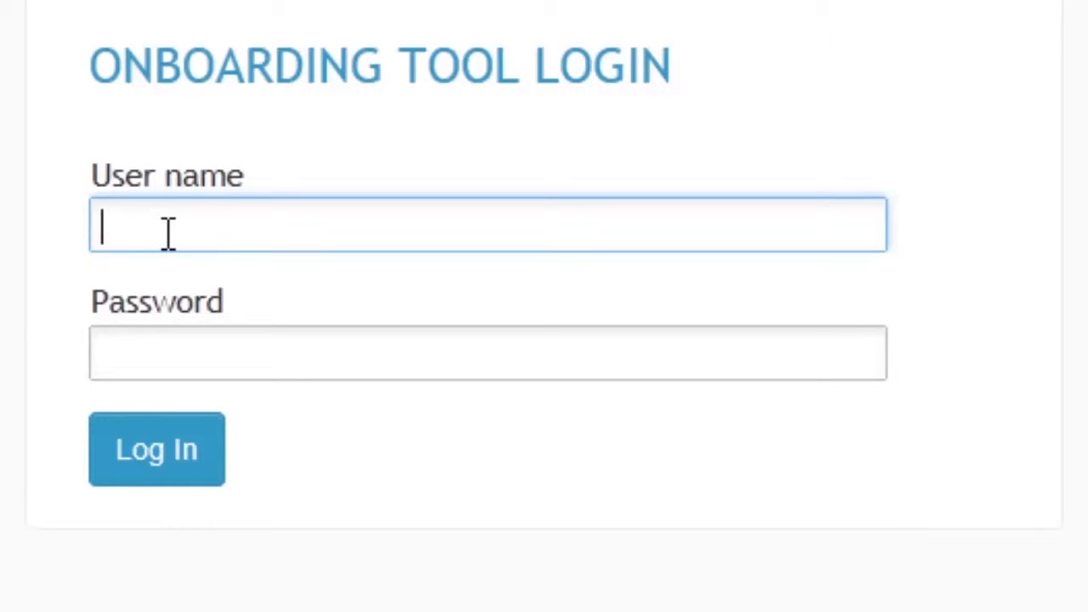
text(username)
key(Tab)
text(********)
key(Return)
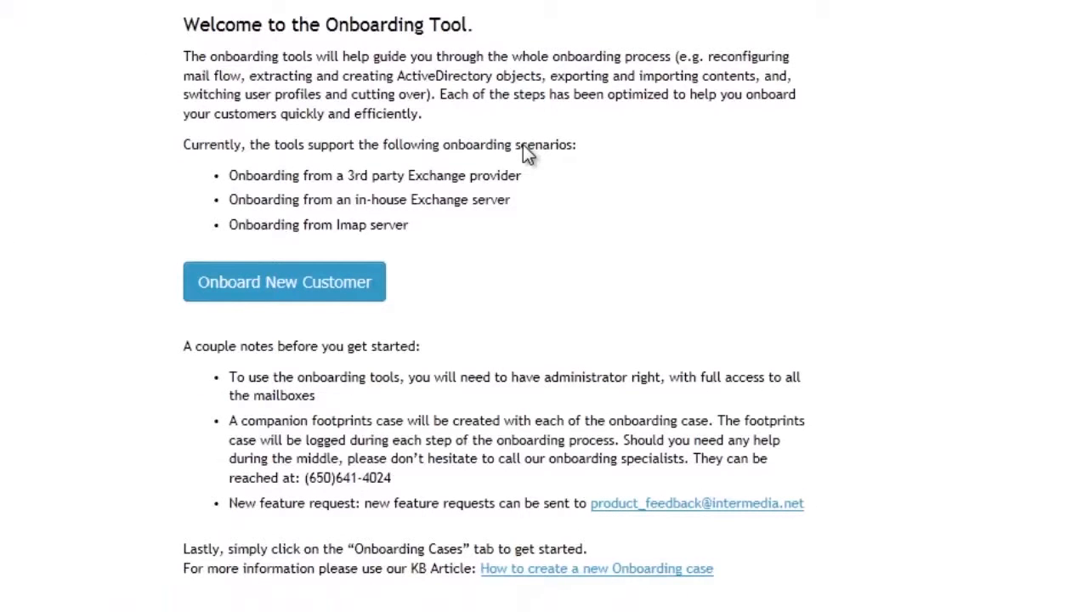
Start onboarding a new customer and choose In-house Exchange as the onboarding scenario
click(347, 292)
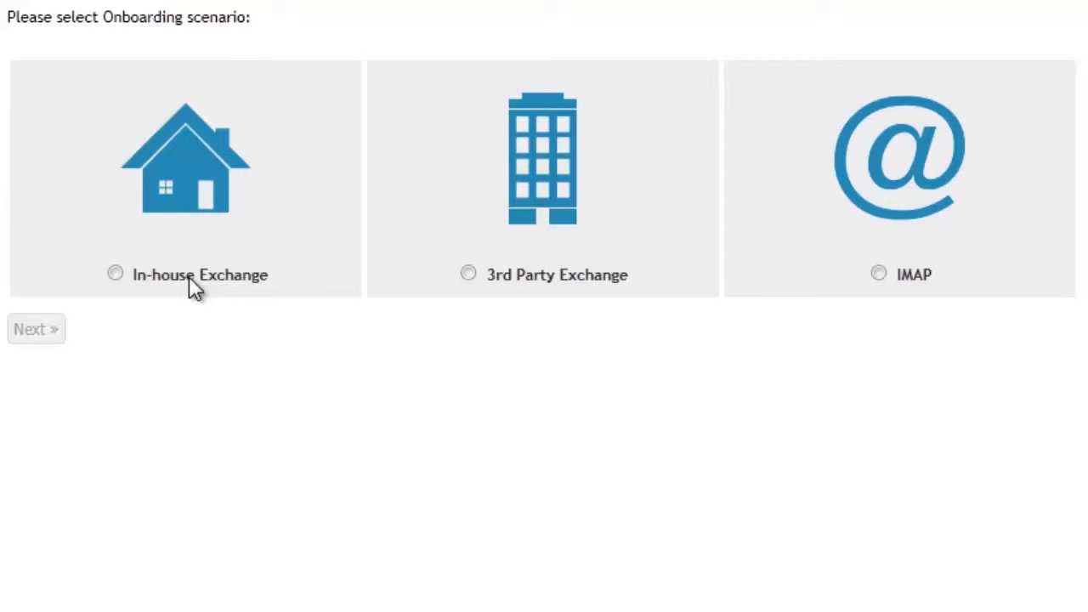
click(114, 275)
click(35, 329)
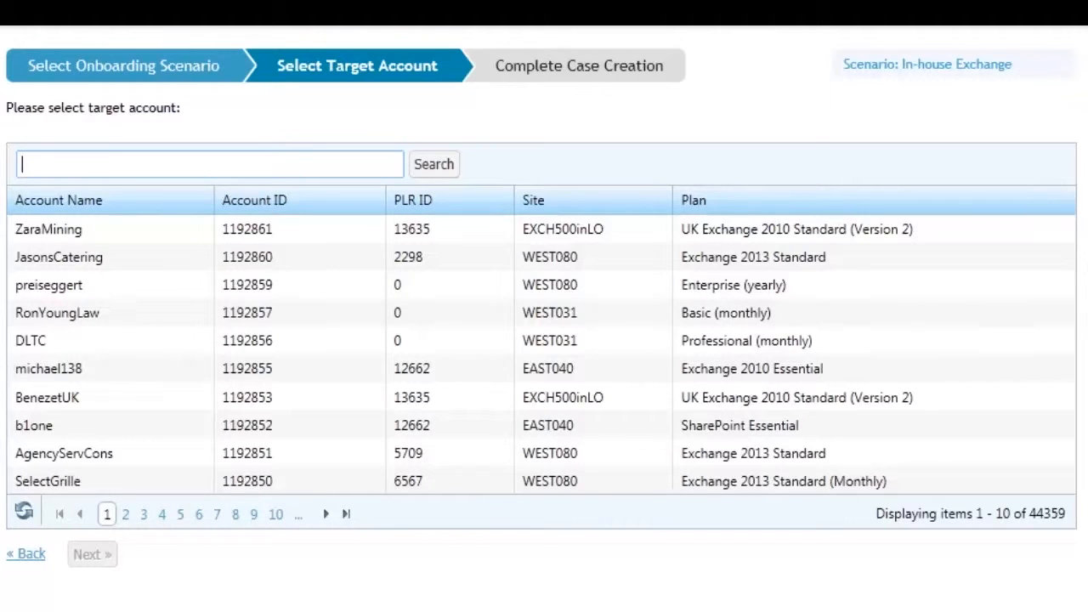
Search the accounts for "ddd" and choose DDDS as the target account for the case
text(ddd)
click(435, 169)
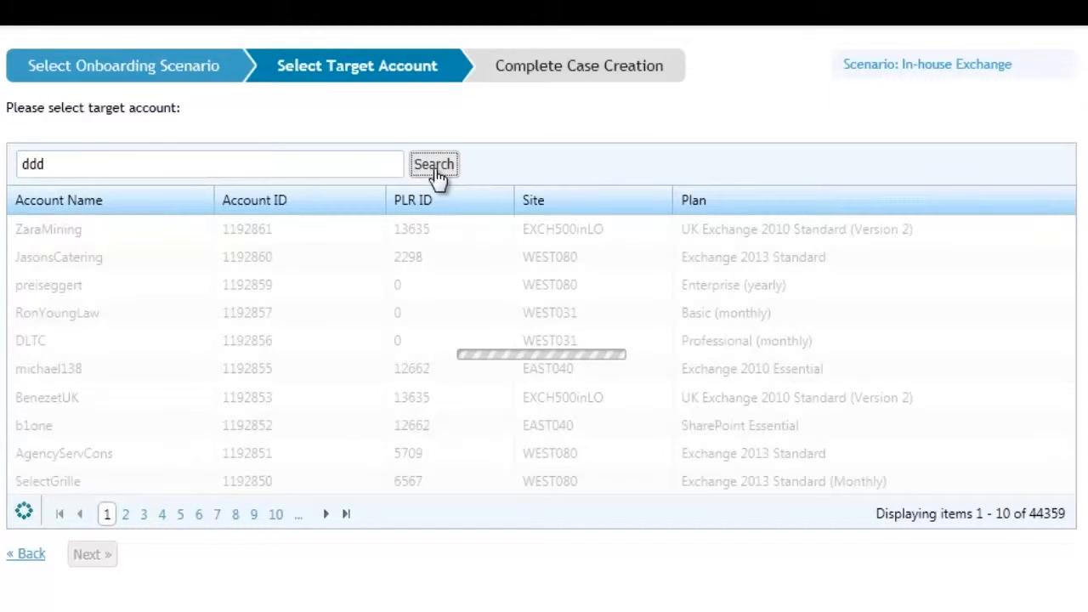
click(82, 238)
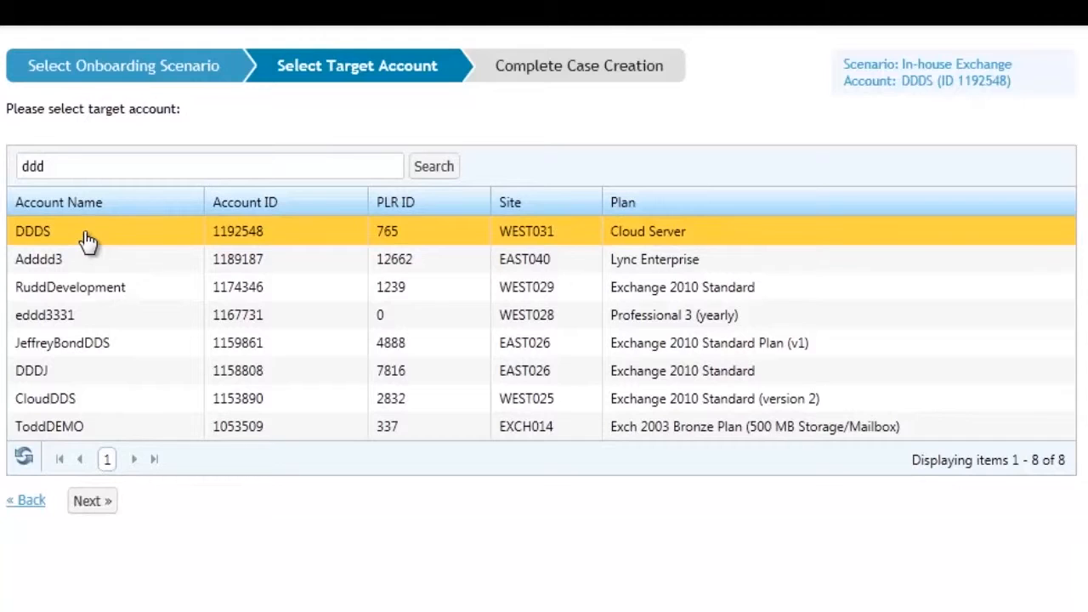
click(101, 508)
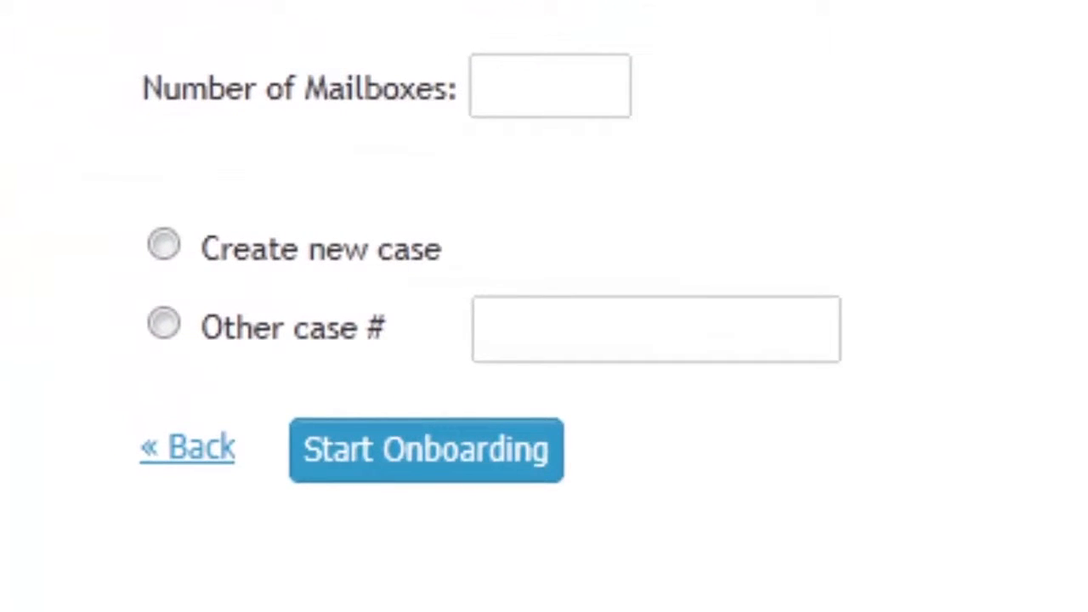
Set the number of mailboxes for the case to 11
click(520, 85)
text(11)
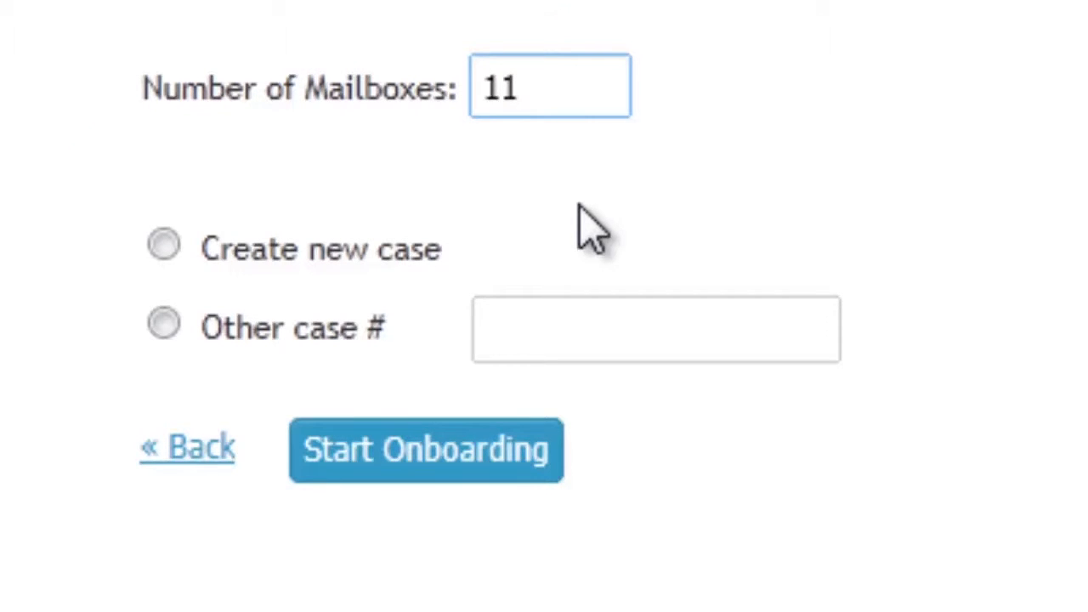
Try linking the onboarding to another existing case, entering 2222 as its case number
click(165, 325)
click(753, 335)
text(2222)
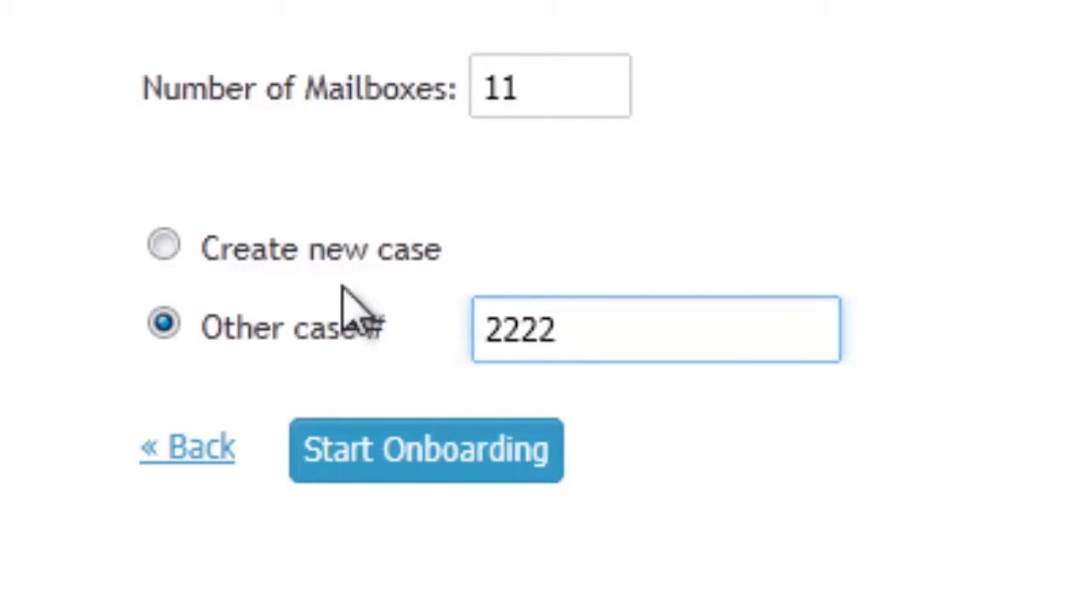
Choose to create a new case, then start the onboarding and confirm the start
click(164, 246)
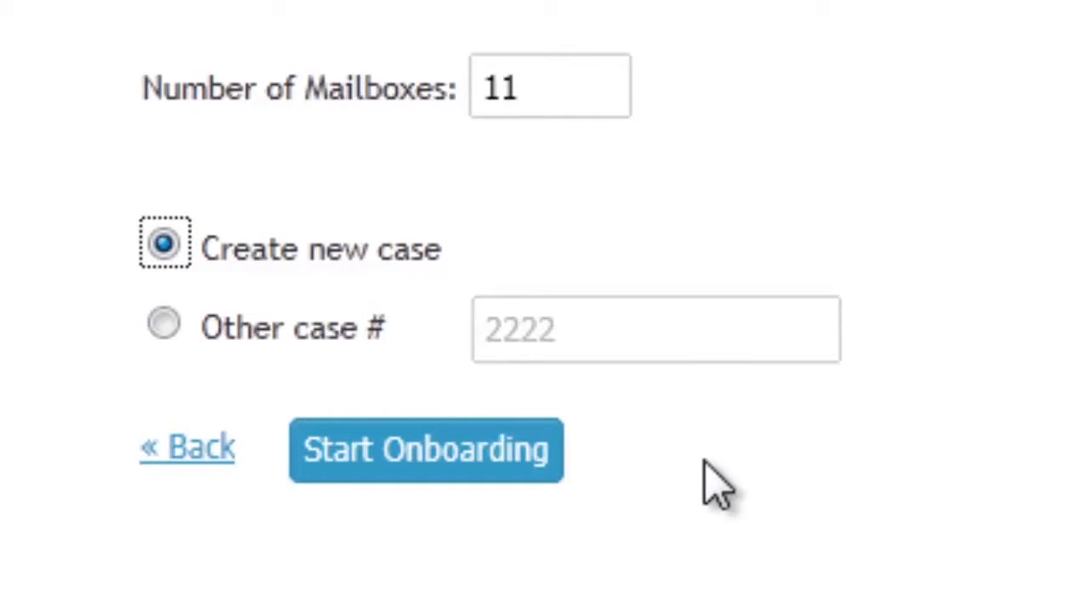
click(474, 480)
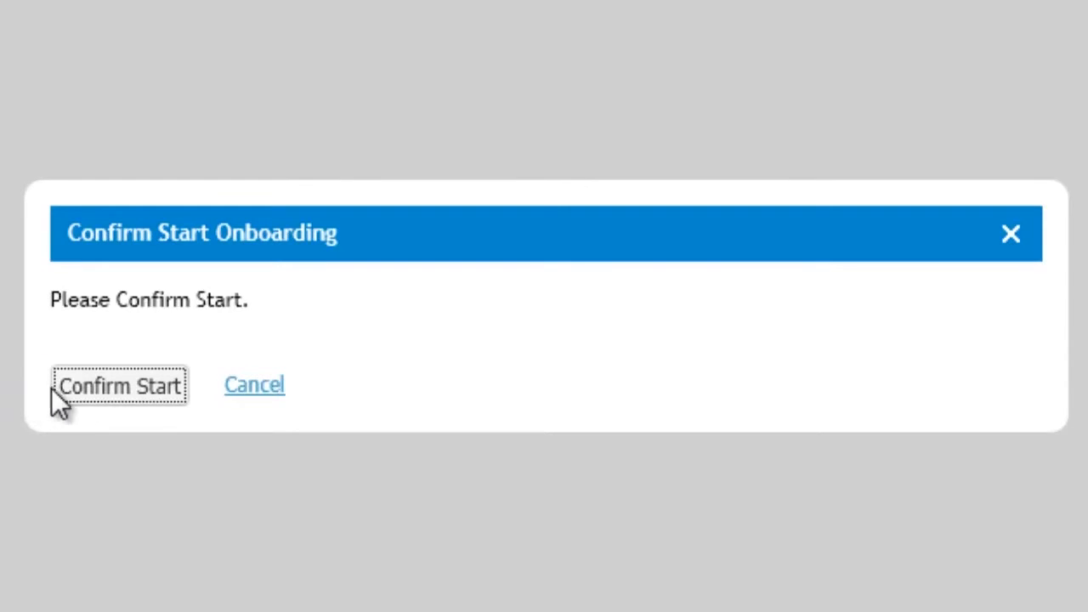
click(102, 394)
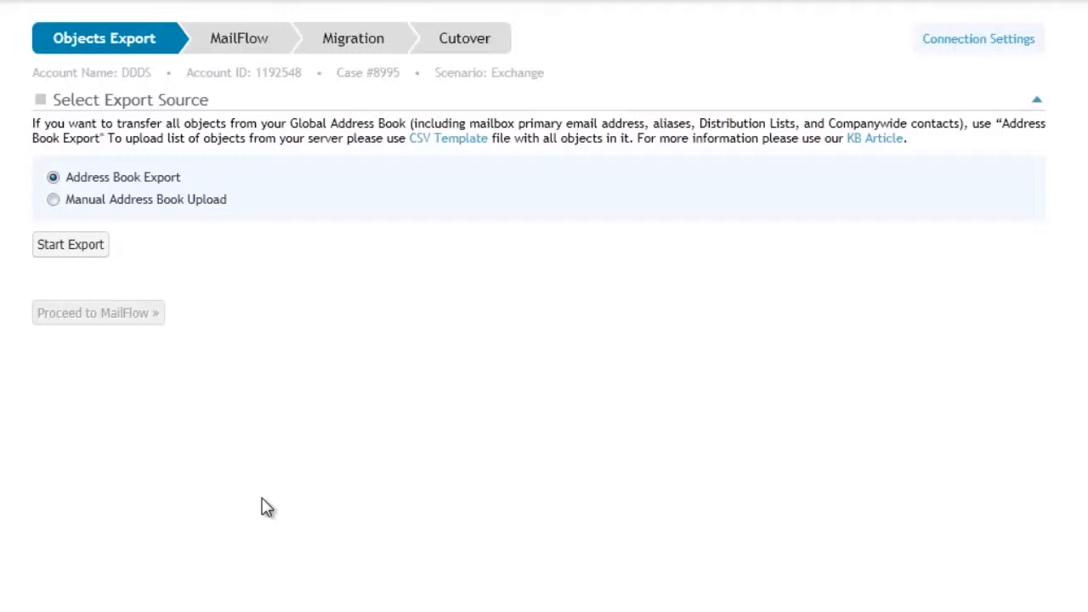
Choose Manual Address Book Upload as the export source
click(53, 198)
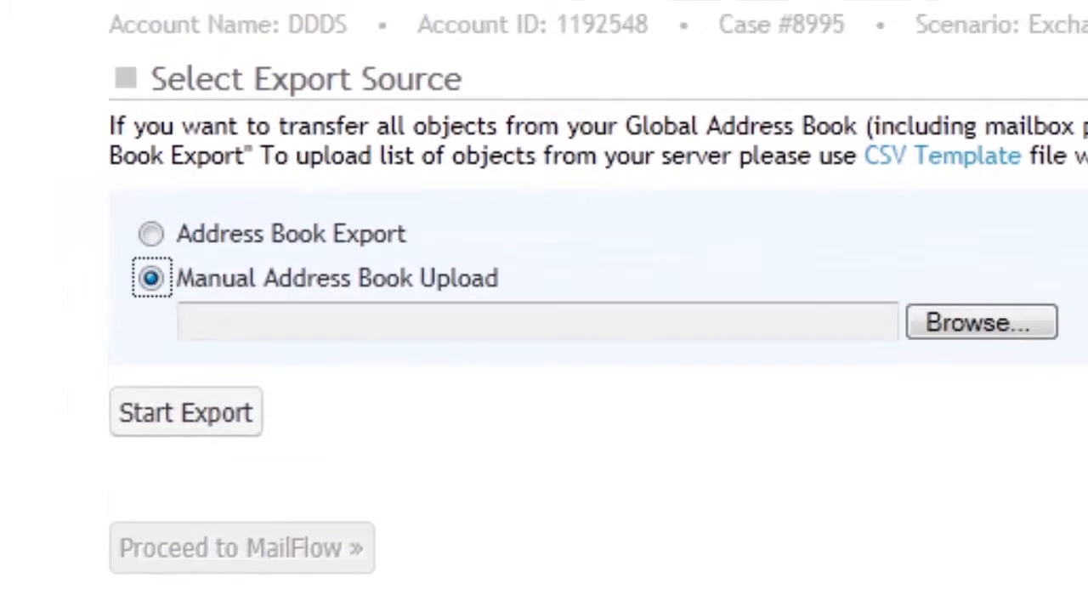
click(1028, 325)
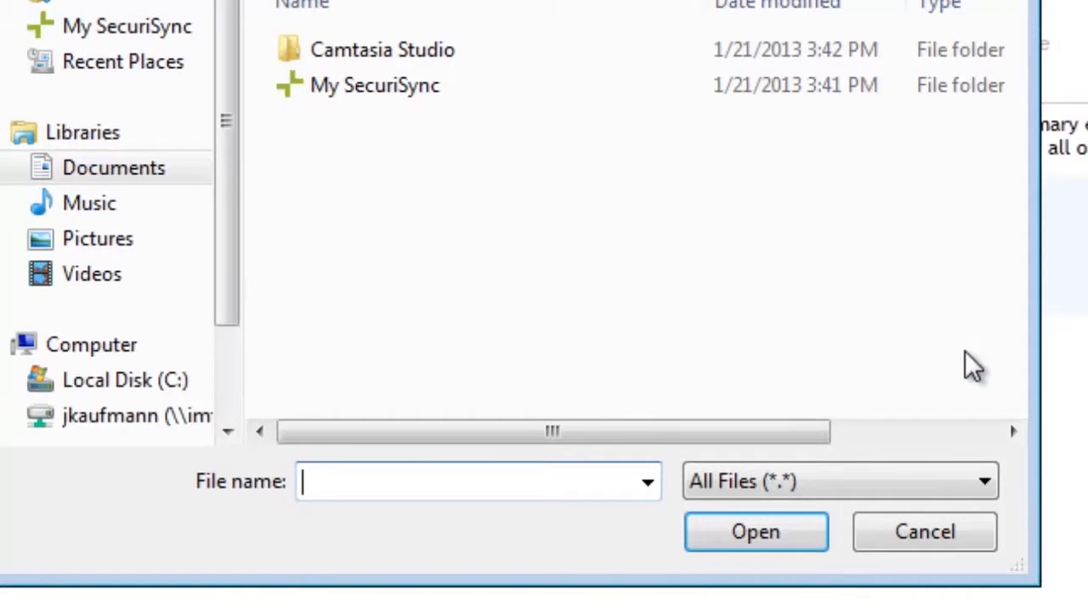
click(941, 549)
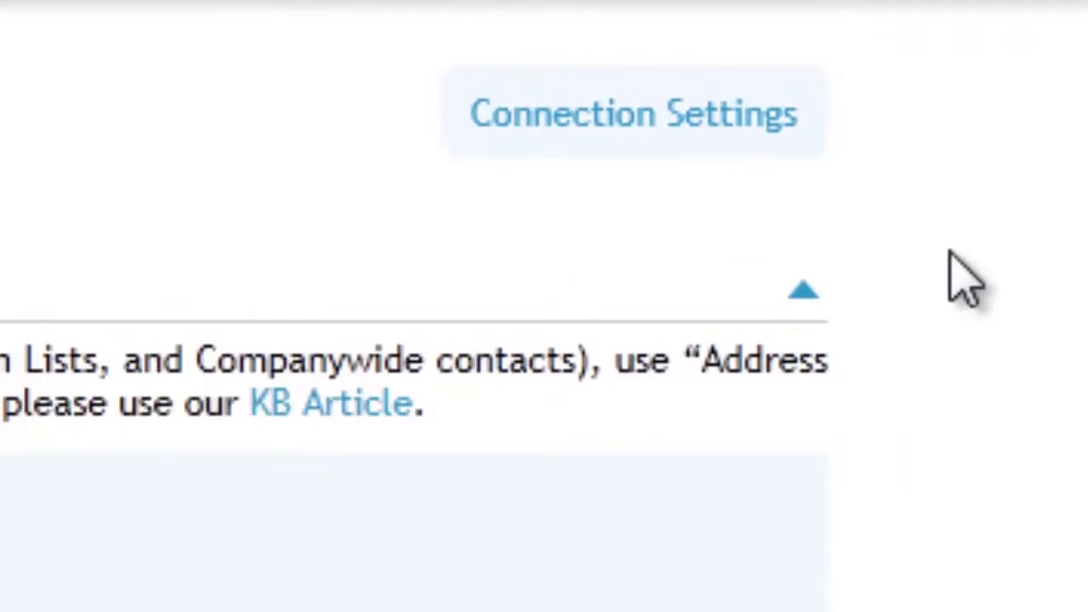
Open the connection settings and enter the e-mail address of the full-access mailbox as the Mailbox value
click(668, 115)
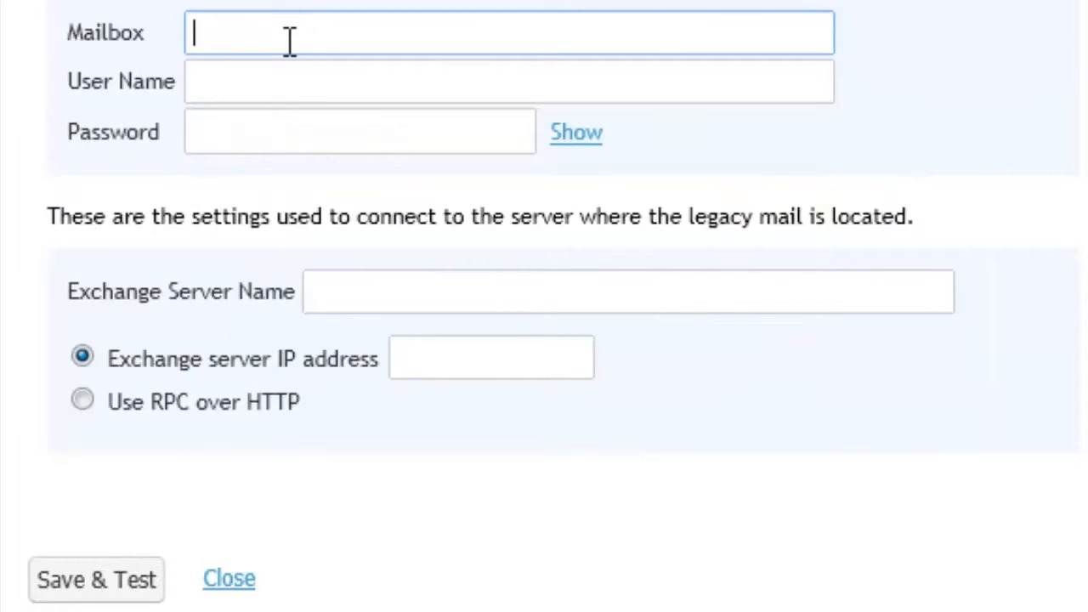
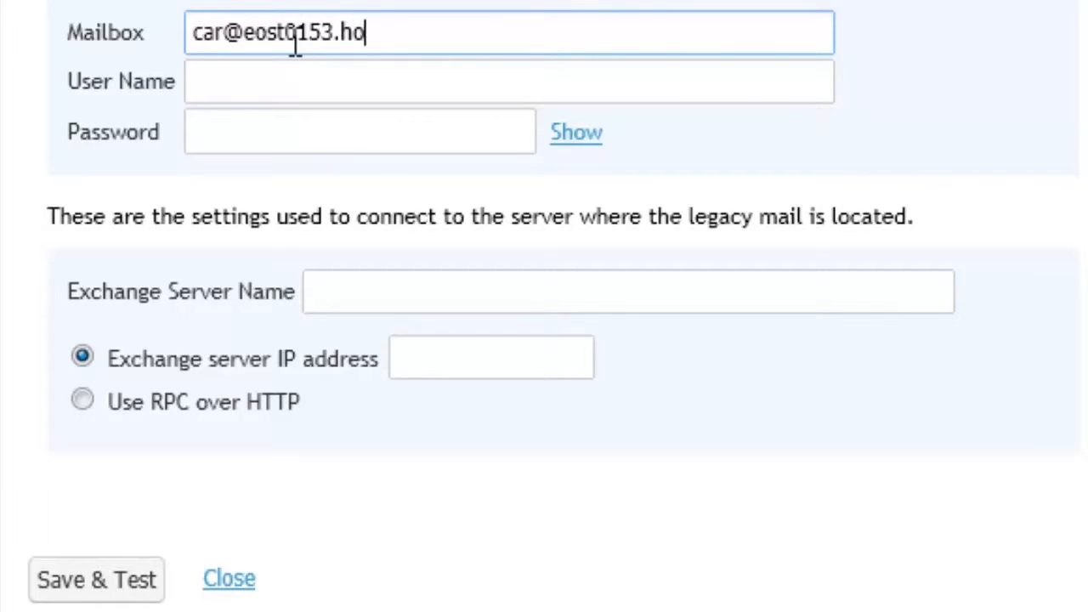
Copy the mailbox's e-mail address and reuse it as the connection's user name
key(ctrl+a)
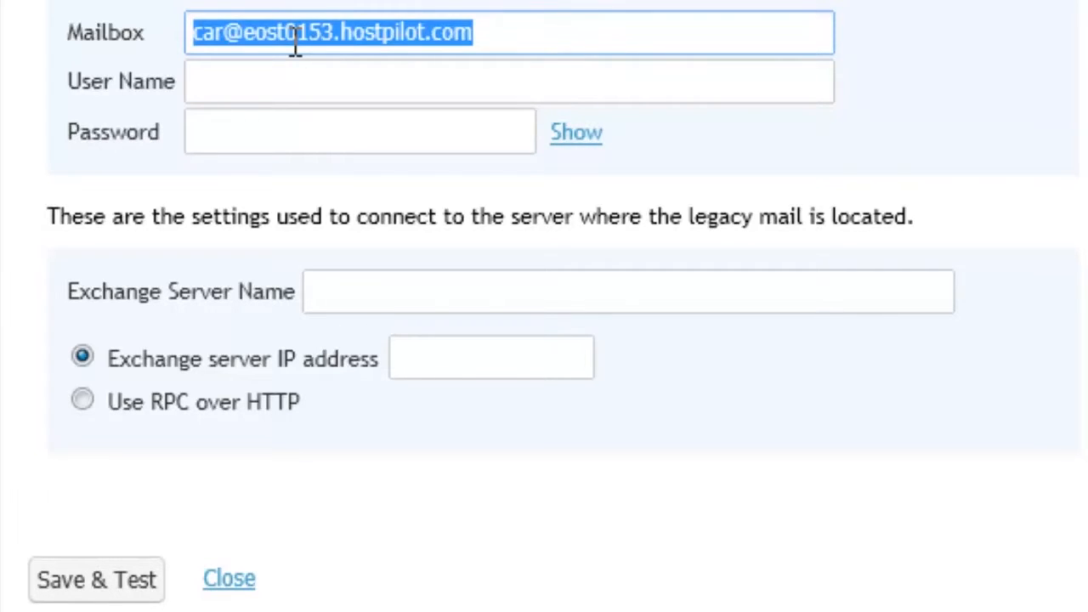
key(ctrl+c)
key(Tab)
key(ctrl+v)
key(Home)
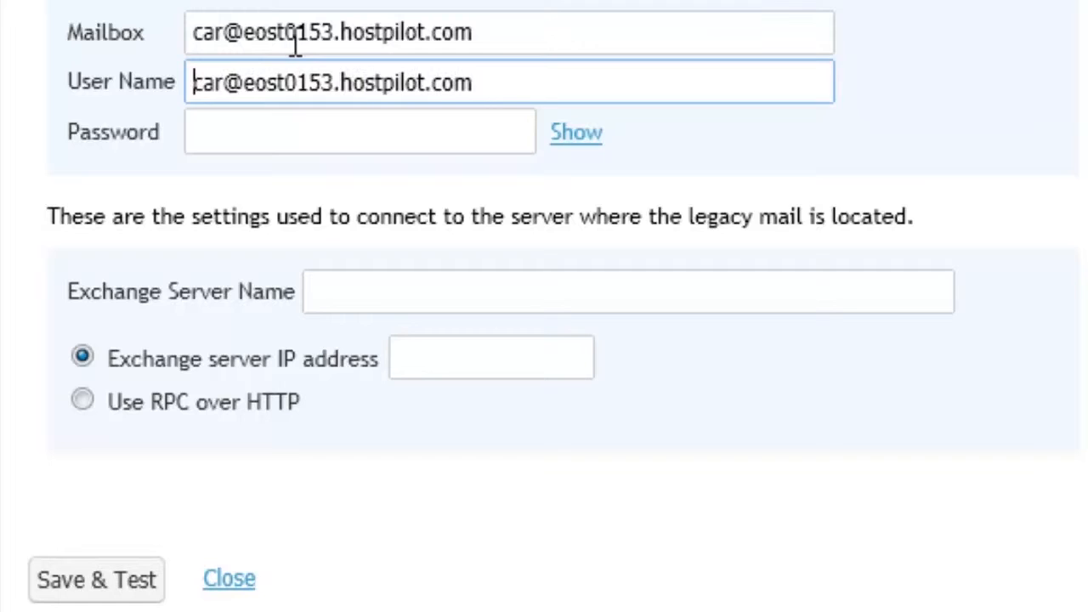
Enter the mailbox password for the connection and show it in plain text
key(Tab)
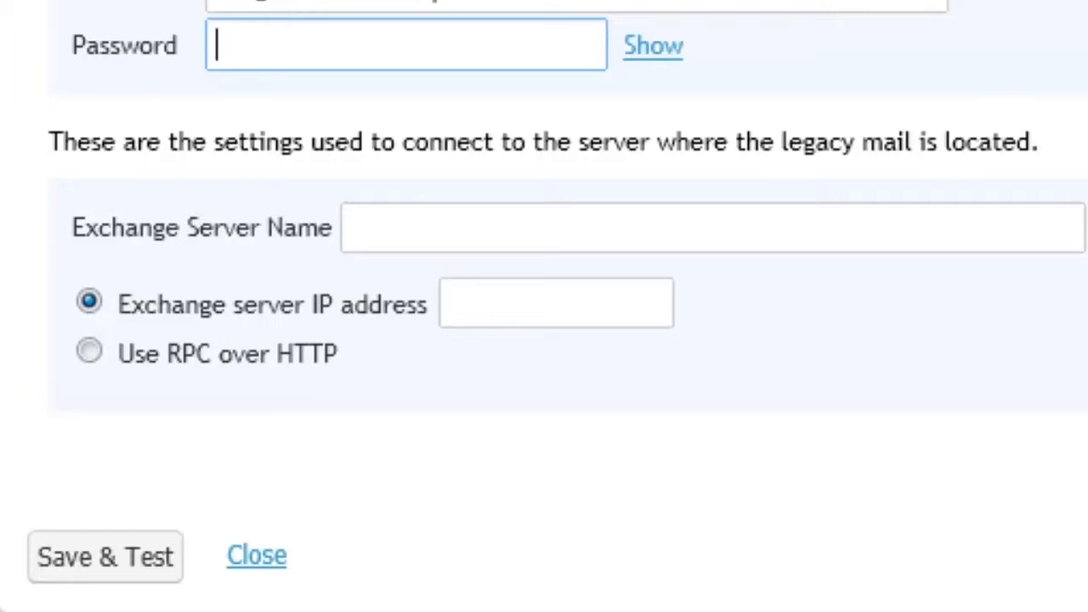
text(••••••)
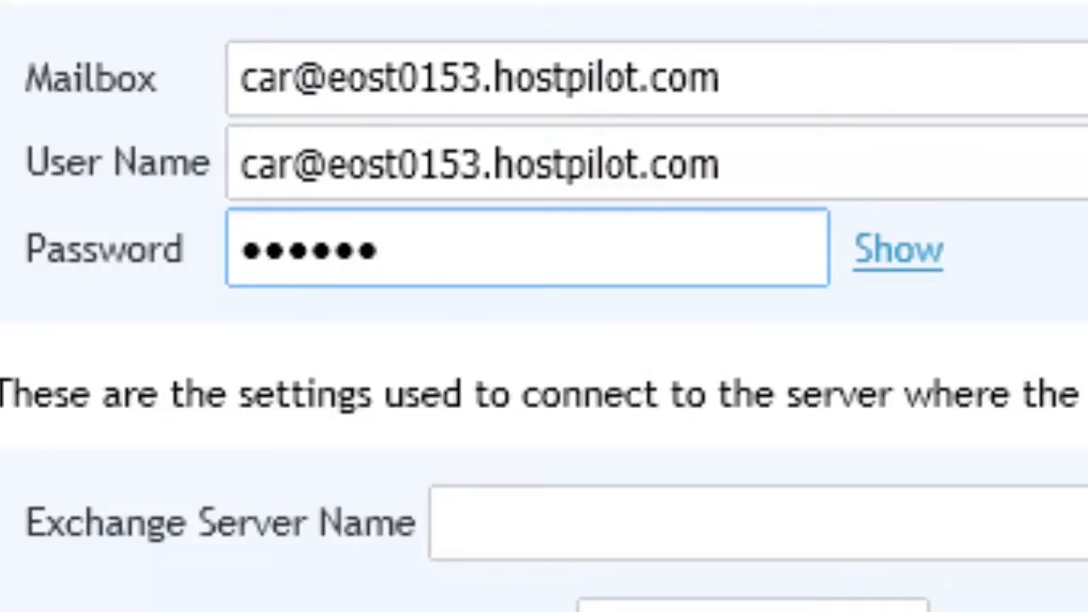
click(894, 253)
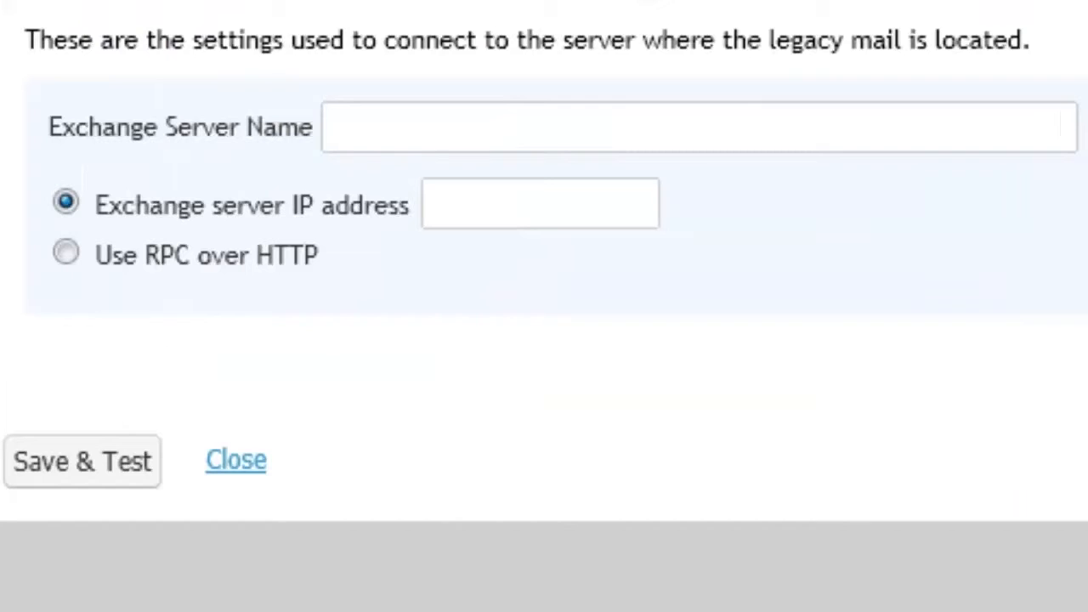
Set the Exchange server name to EXVMBX015-3.exch015.msoutlookonline.net
click(406, 119)
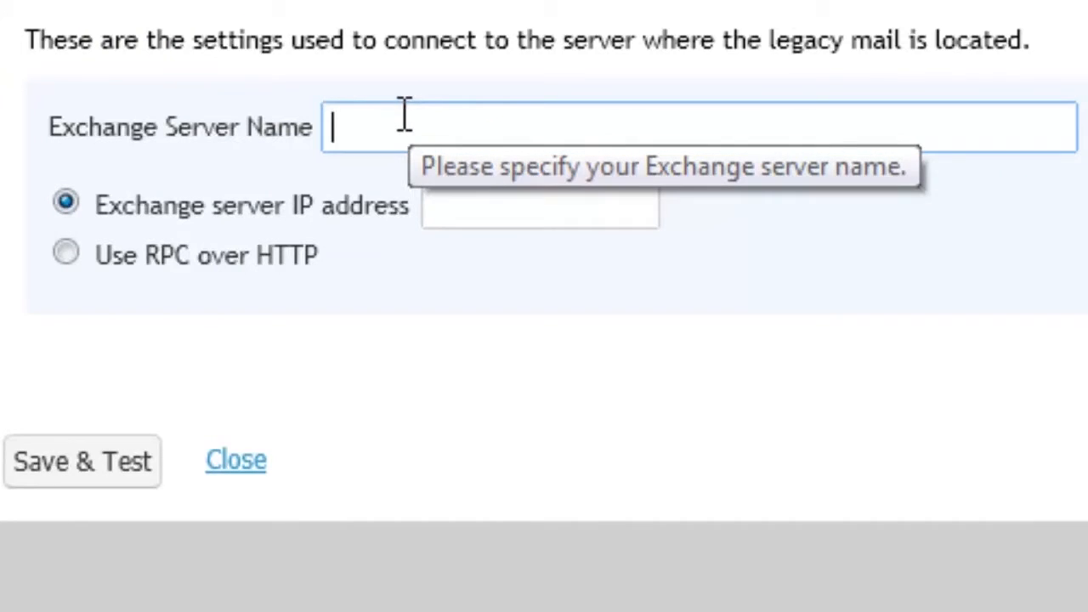
text(EXV)
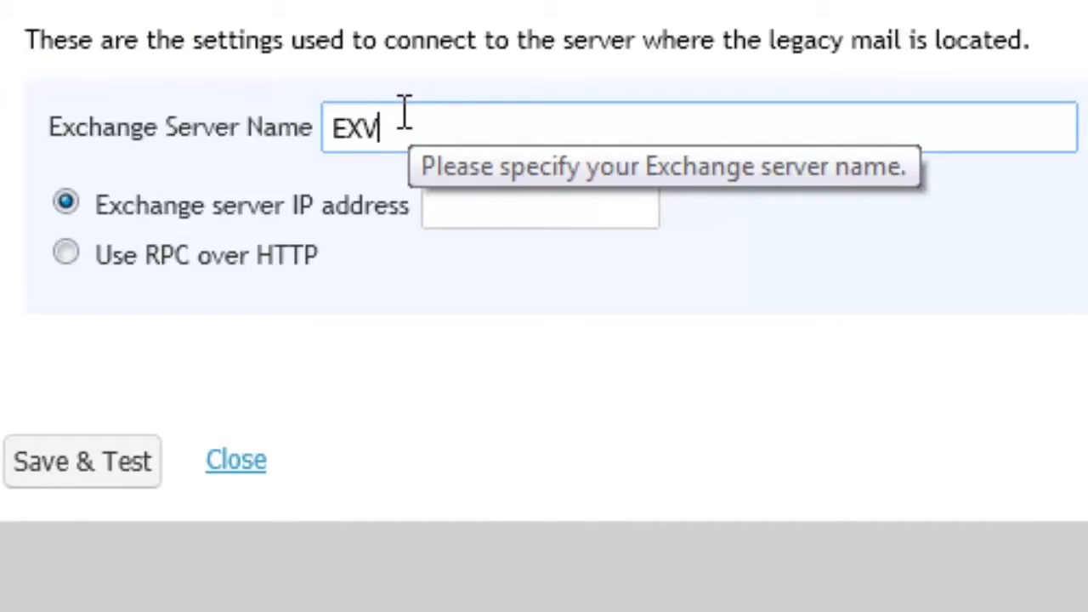
text(MBX015)
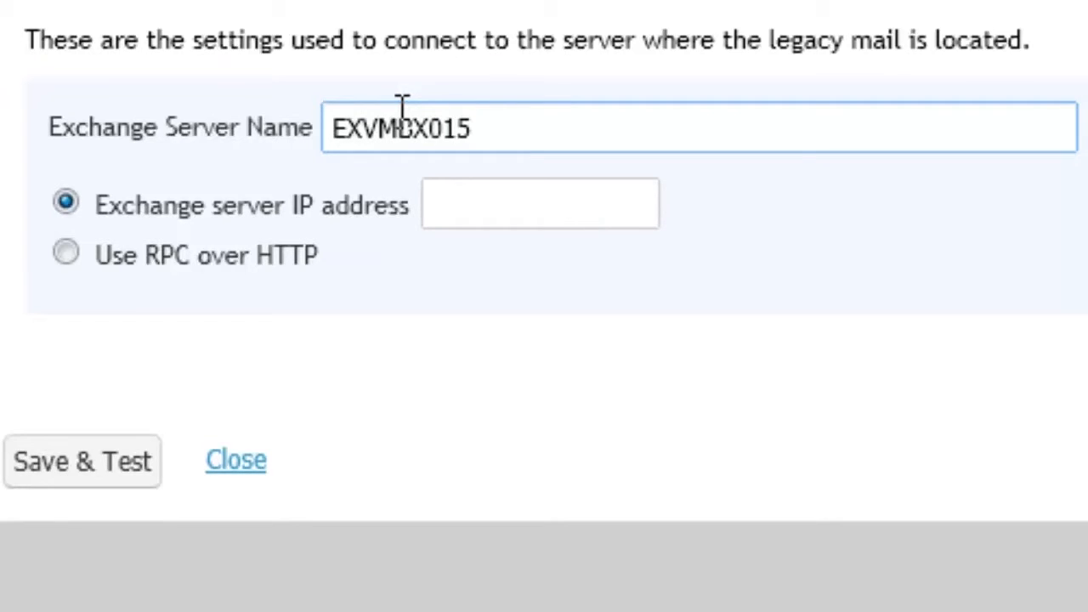
text(-3.exch)
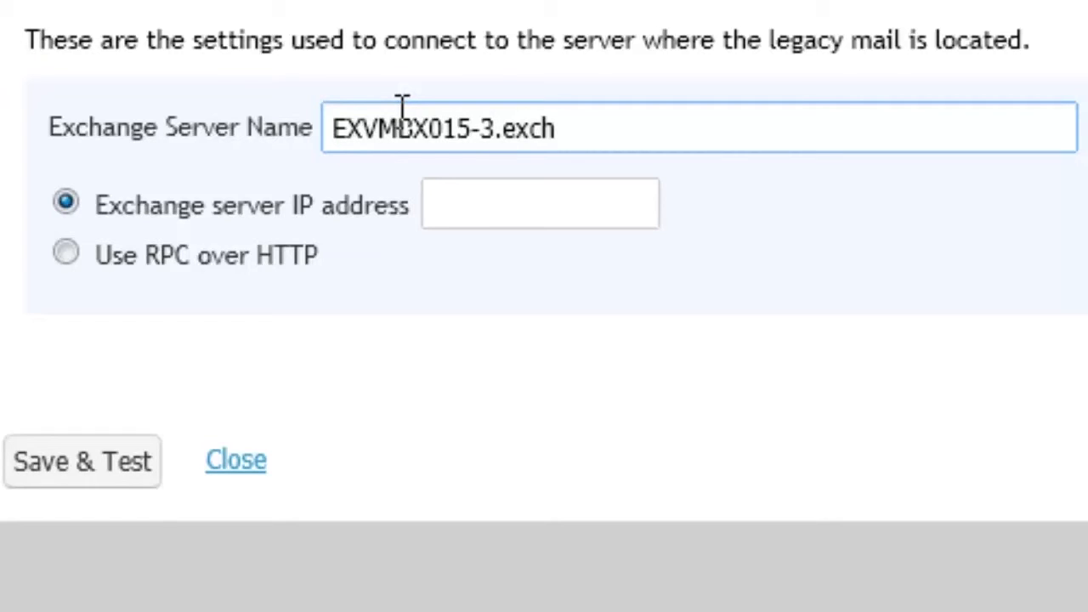
text(015)
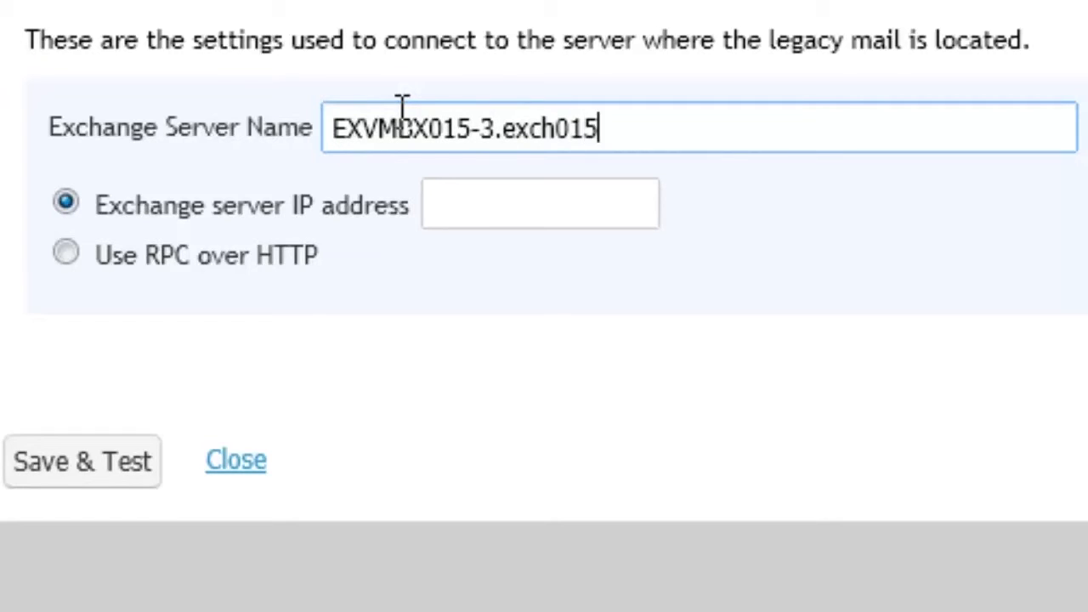
text(.msoutloo)
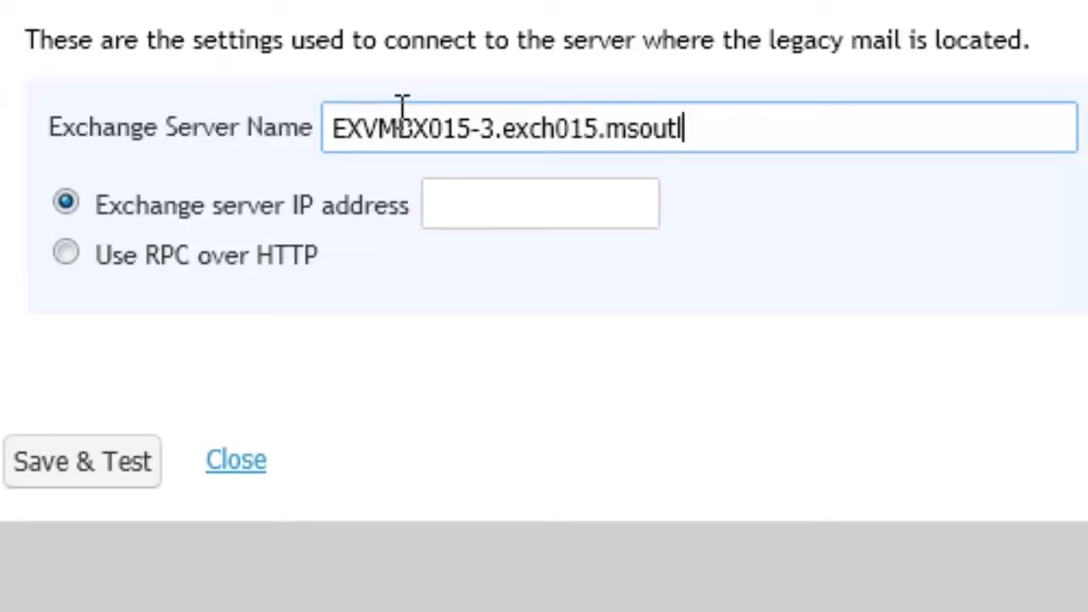
text(konline.net)
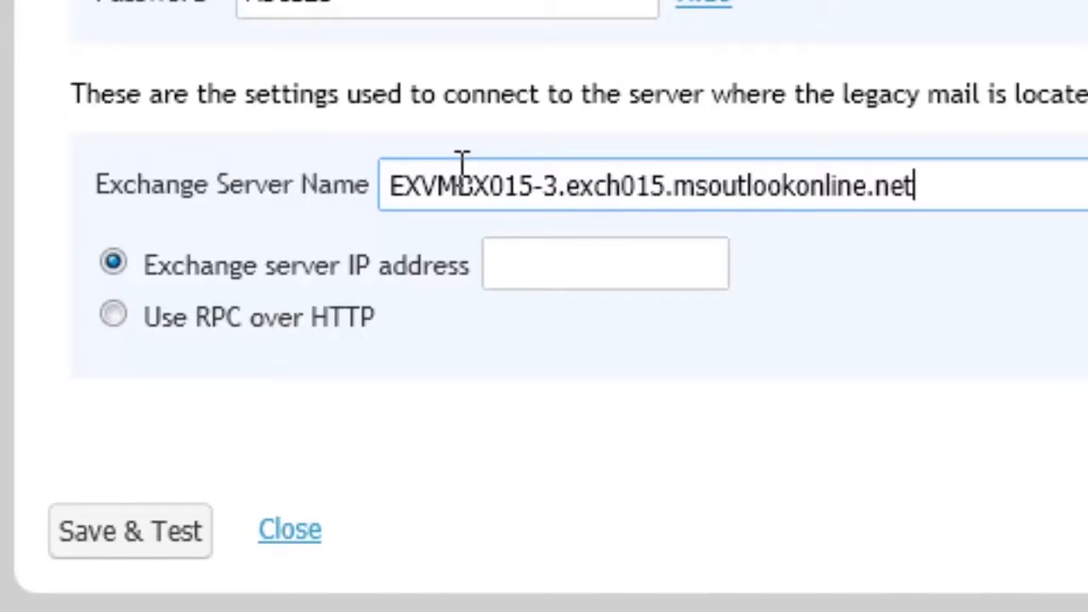
Set the Exchange server IP address to 1.1.1.1
click(533, 255)
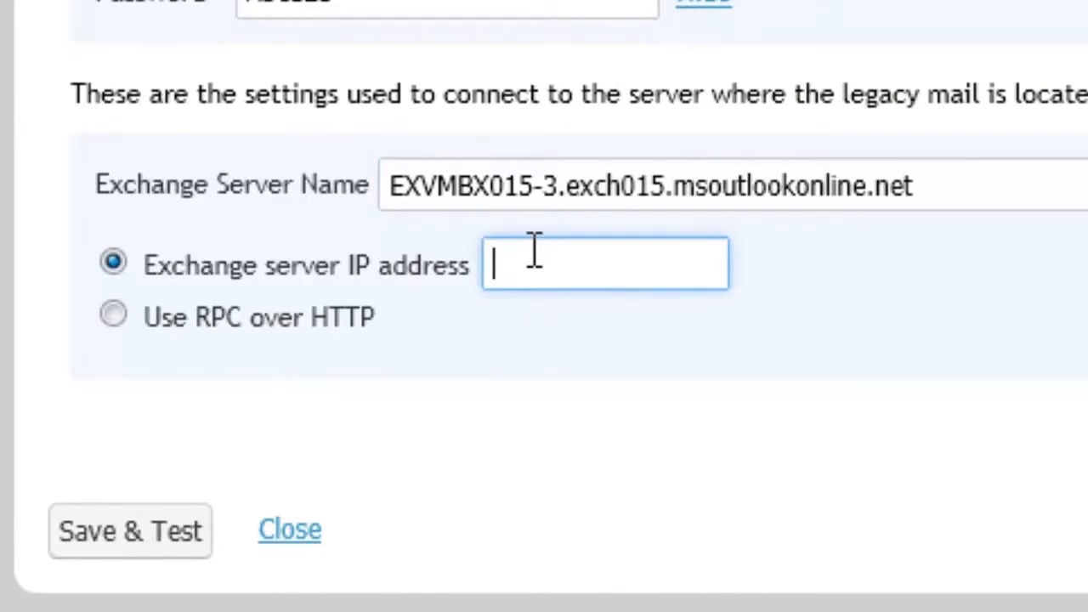
text(1.1.1.1.)
key(BackSpace)
Use RPC over HTTP with proxy server owa015.msoutlookonline.net, keep the SSL-only connection enabled, and restrict proxy servers by certificate principal name
click(114, 306)
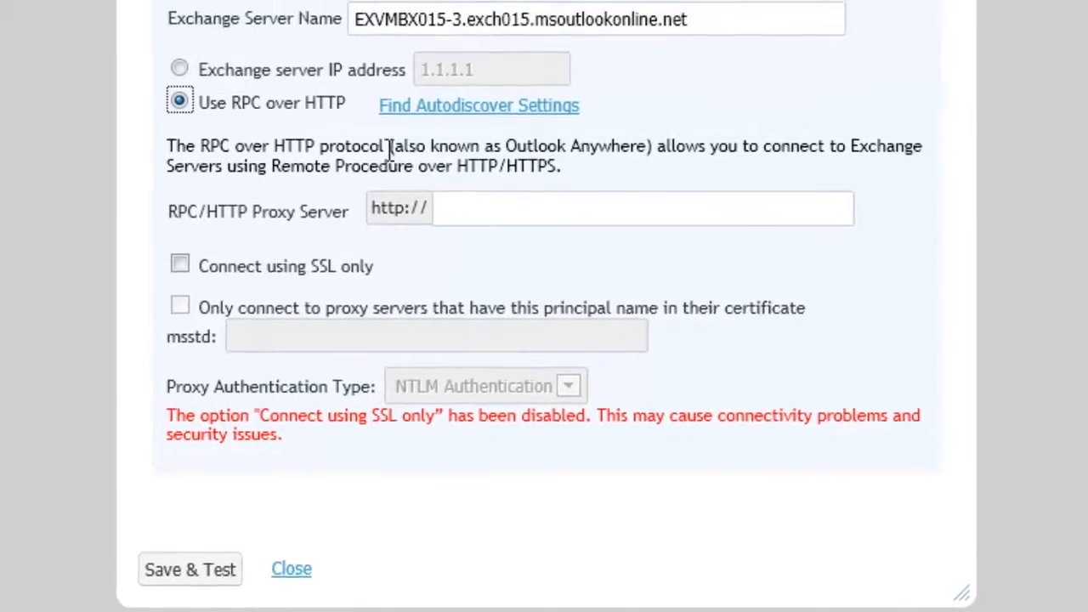
click(443, 173)
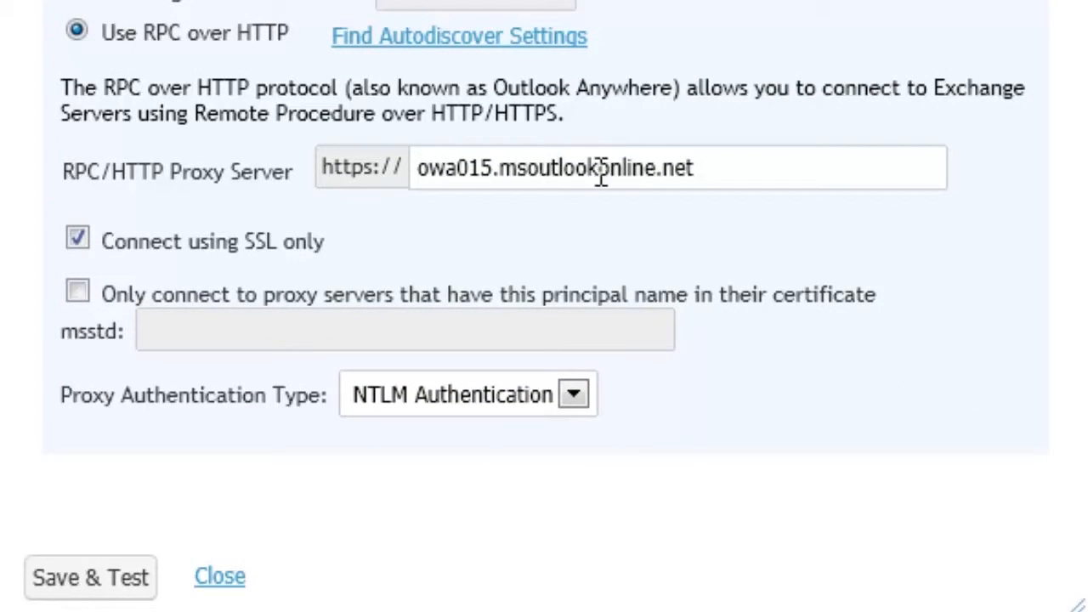
double_click(84, 240)
click(77, 292)
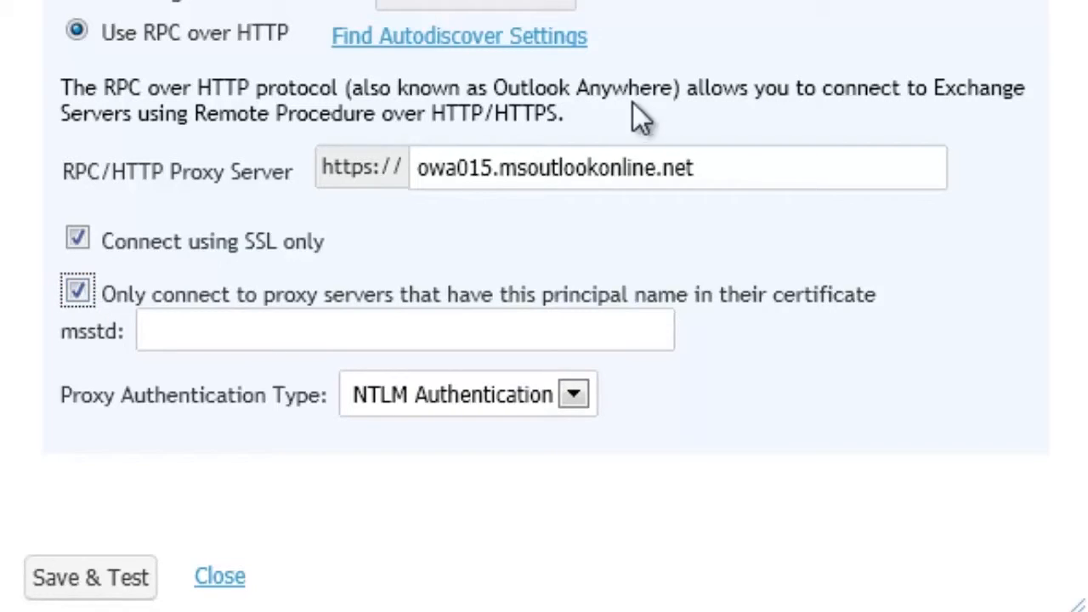
Reuse the proxy server name owa015.msoutlookonline.net as the required certificate principal name
drag(755, 172, 371, 123)
key(ctrl+c)
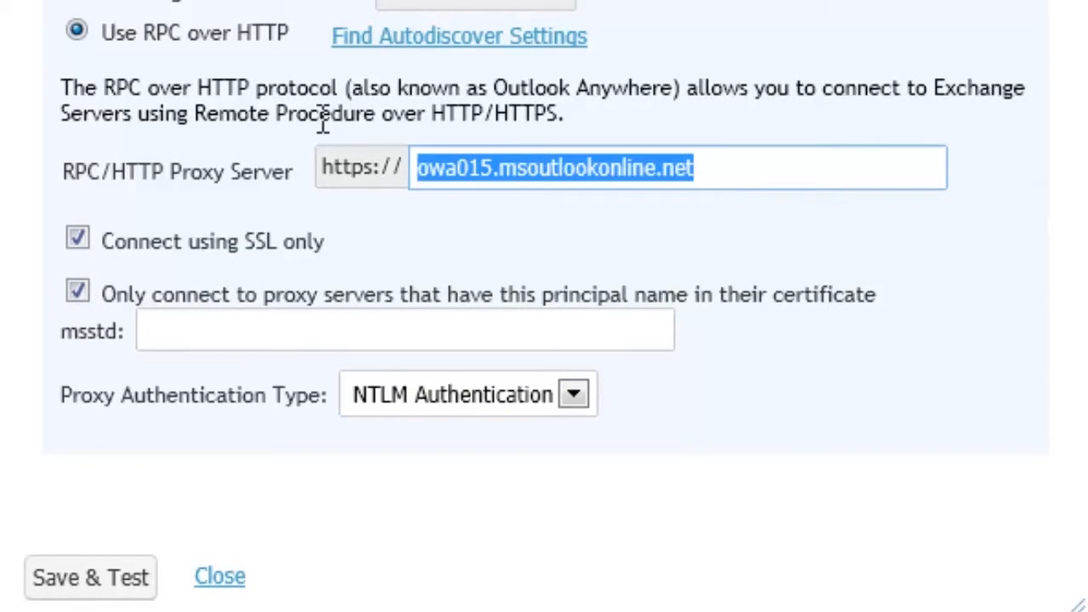
click(323, 332)
key(ctrl+v)
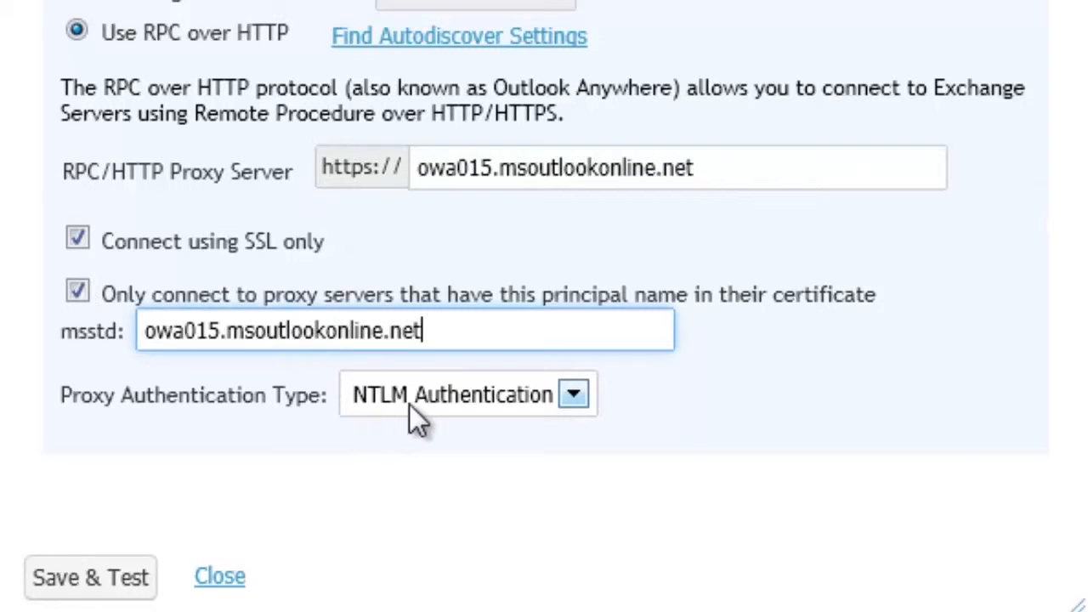
Set Basic Authentication for the proxy without the certificate principal name restriction, and save and test the connection settings
click(403, 389)
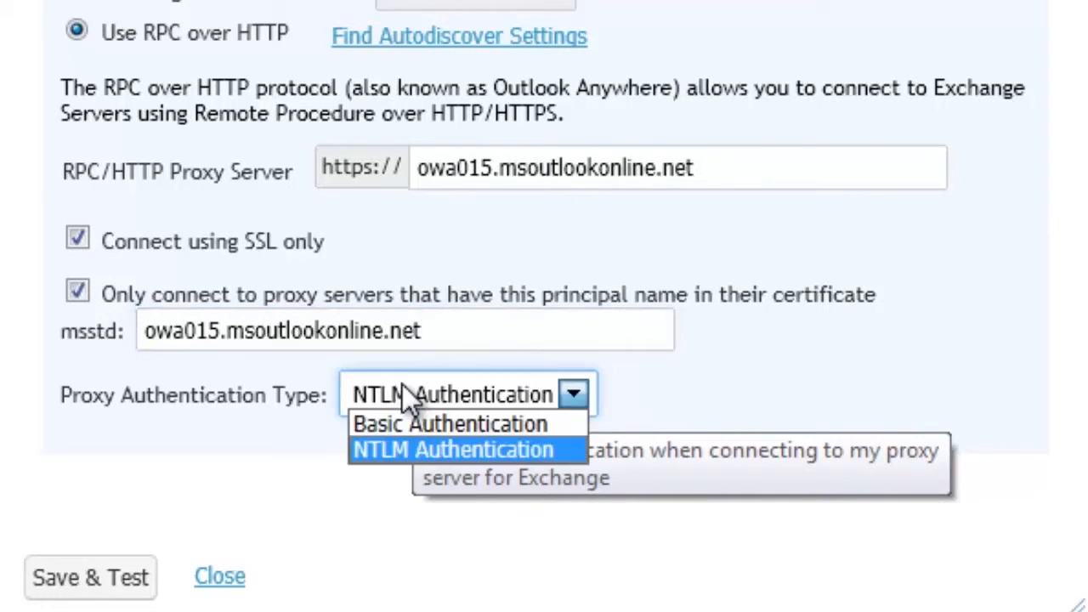
click(363, 422)
click(82, 296)
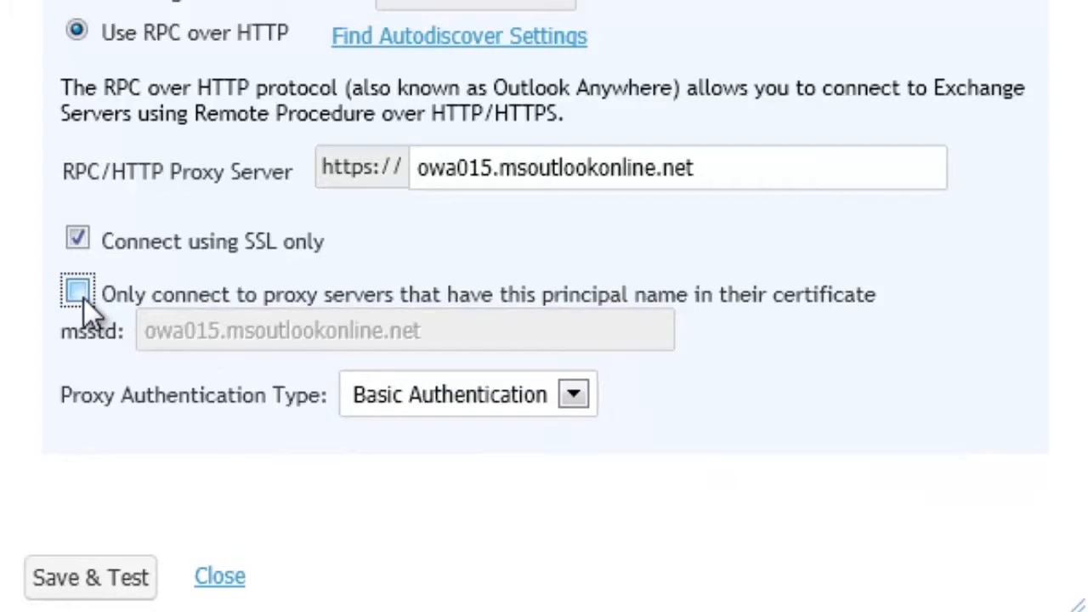
click(114, 577)
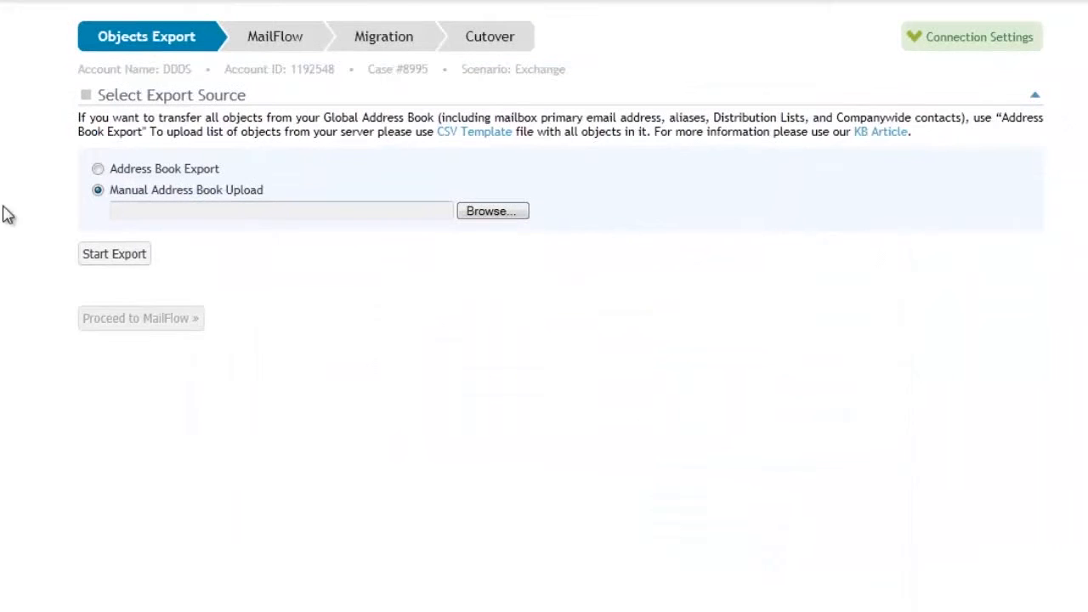
Choose Address Book Export as the export source and start the export
click(106, 174)
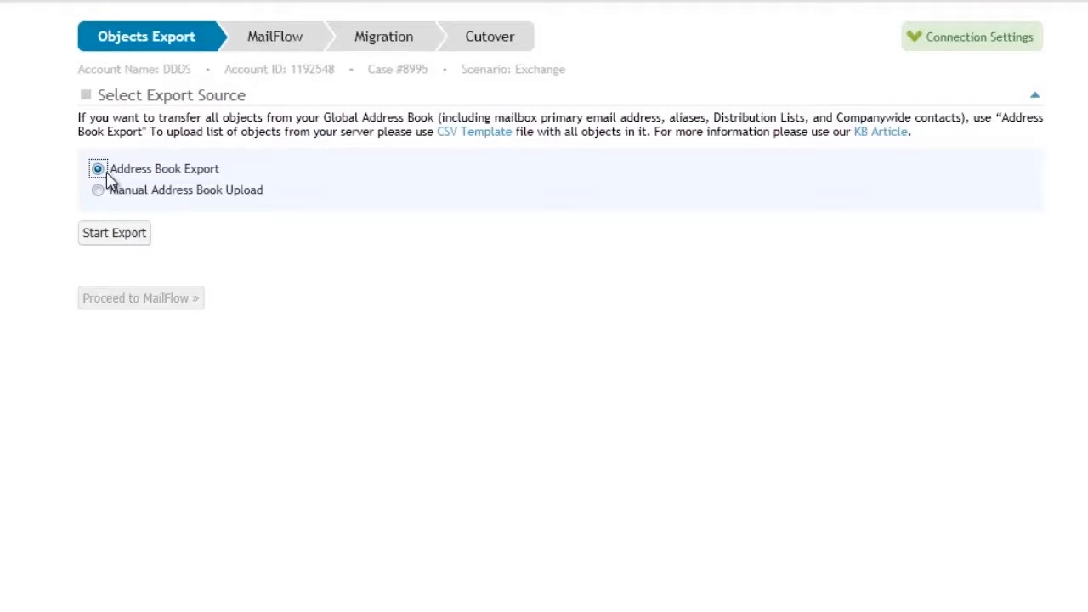
click(110, 236)
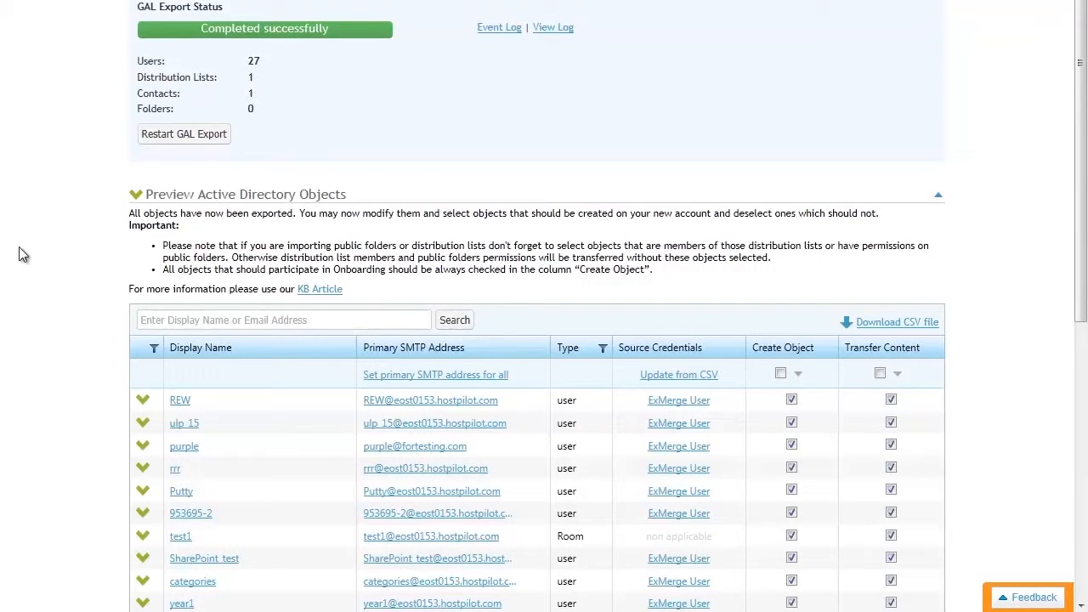
Search the exported Active Directory objects for "test"
scroll(85, 207, down, 4)
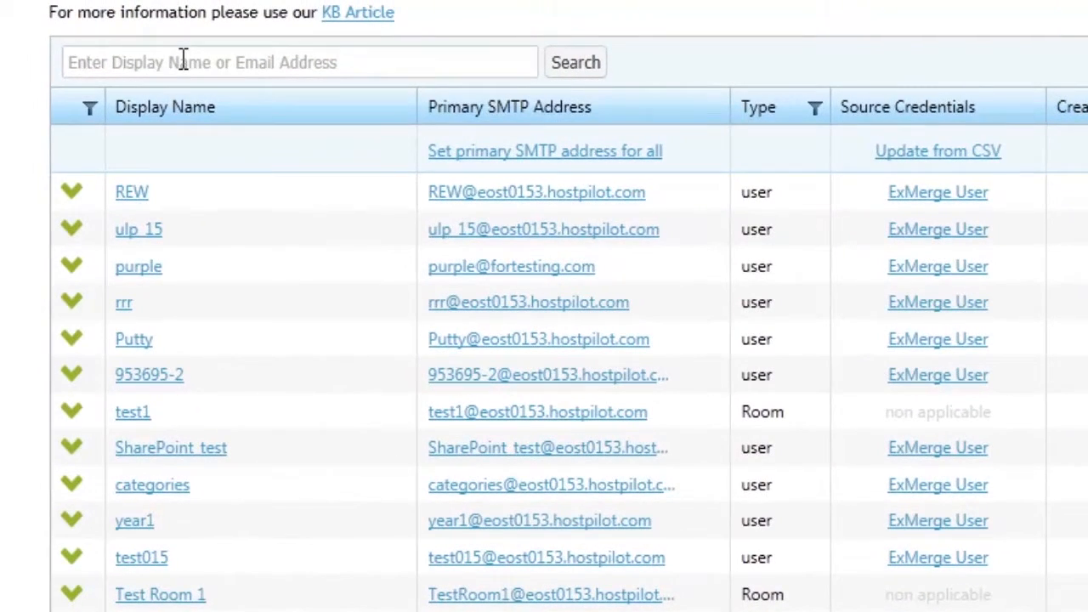
click(183, 62)
text(test)
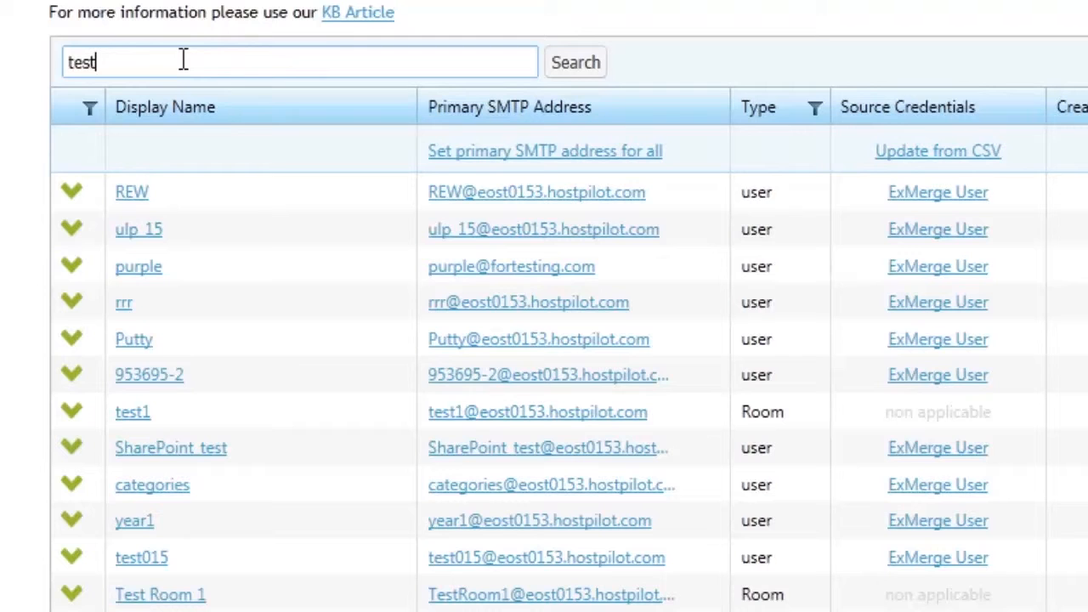
key(Return)
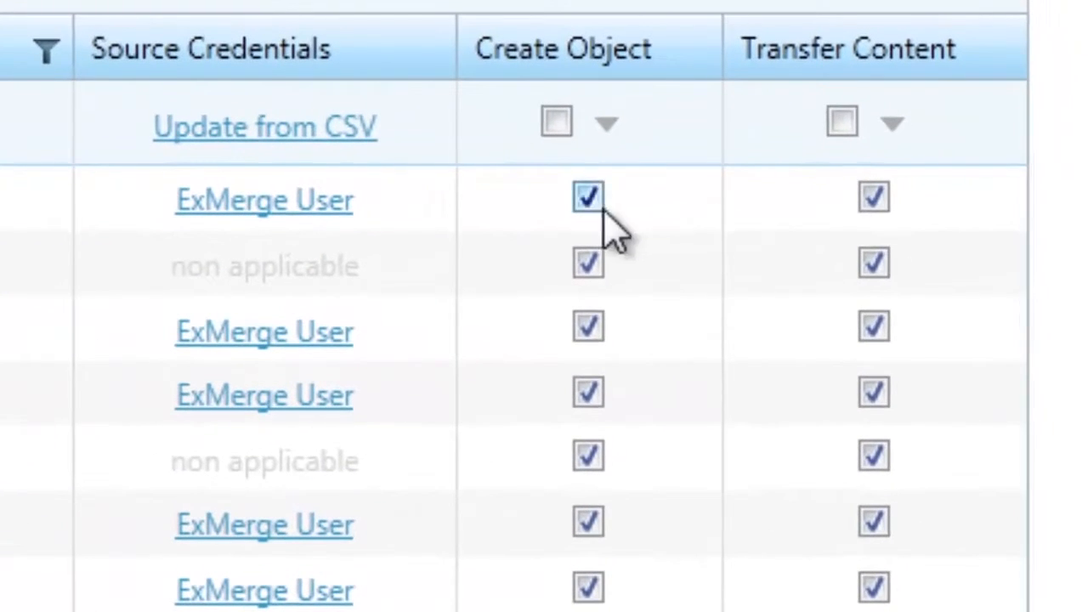
Exclude the purple user from object creation and the test1 room from content transfer
click(590, 198)
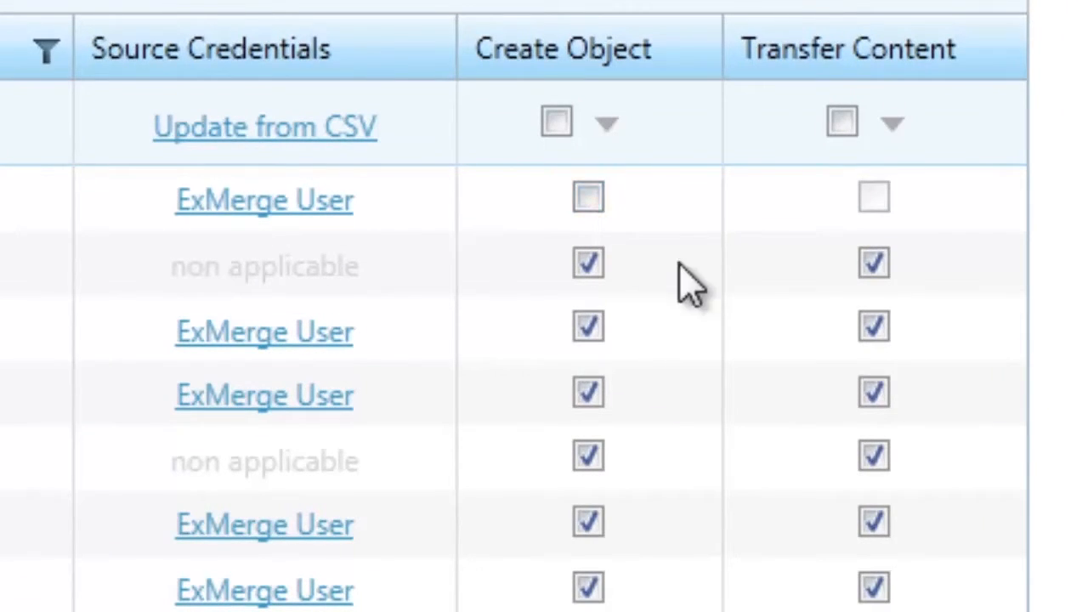
click(884, 273)
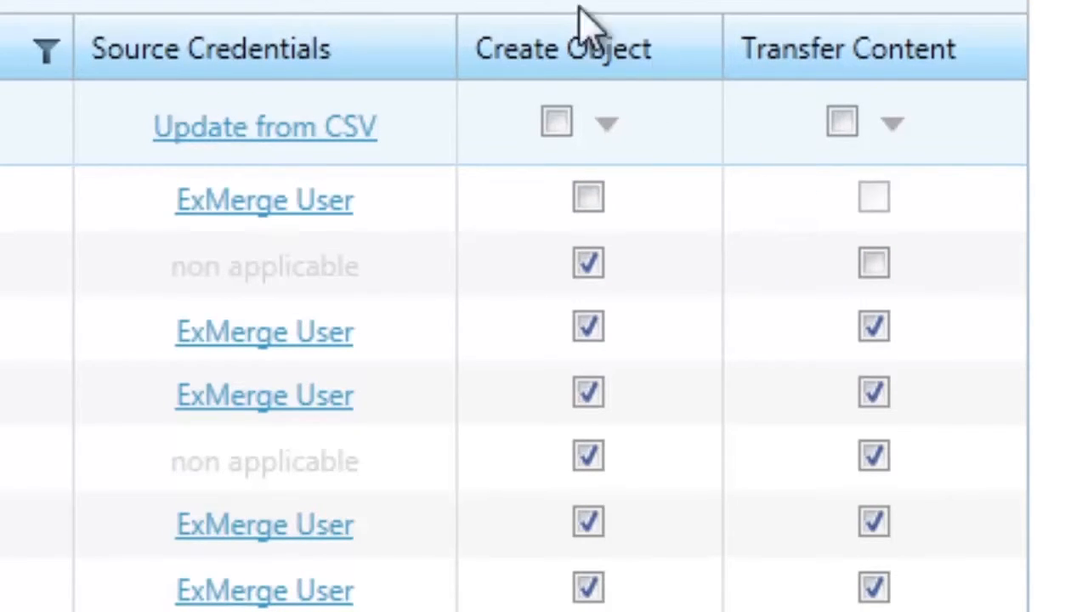
Filter the Active Directory objects by type so that only user objects are listed
click(45, 53)
click(77, 174)
click(77, 219)
click(77, 266)
click(75, 315)
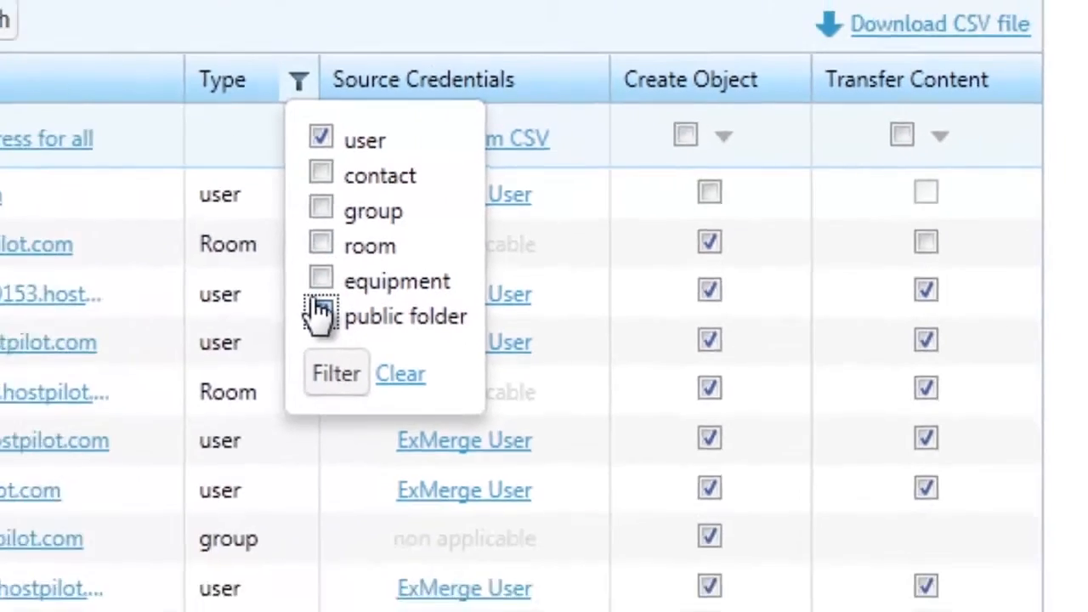
click(75, 360)
click(95, 436)
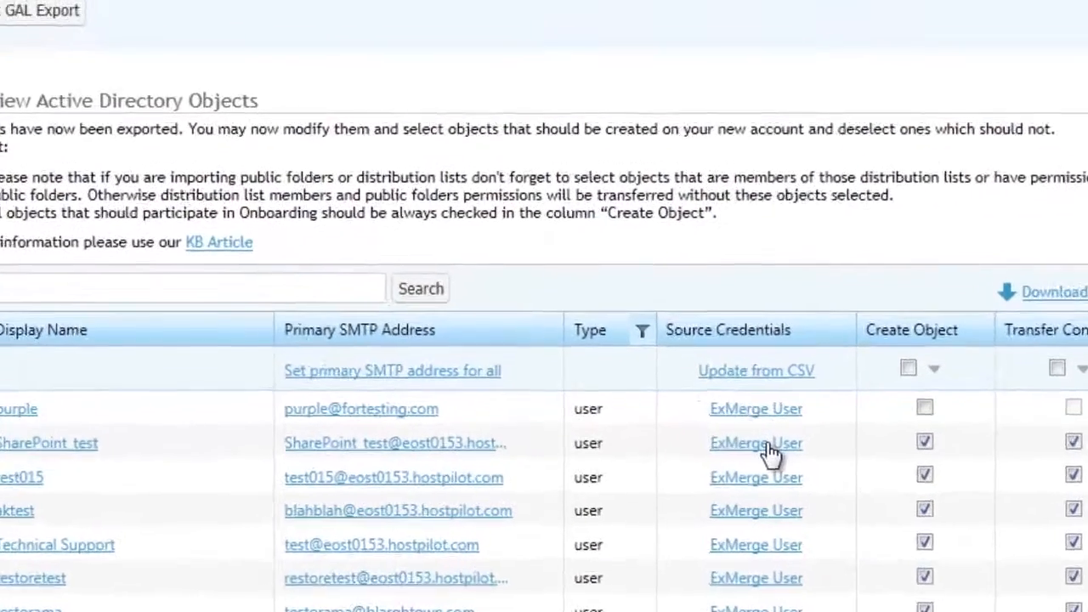
Give the SharePoint_test mailbox individual source credentials with login test\username and the source password, and save the changes
click(742, 332)
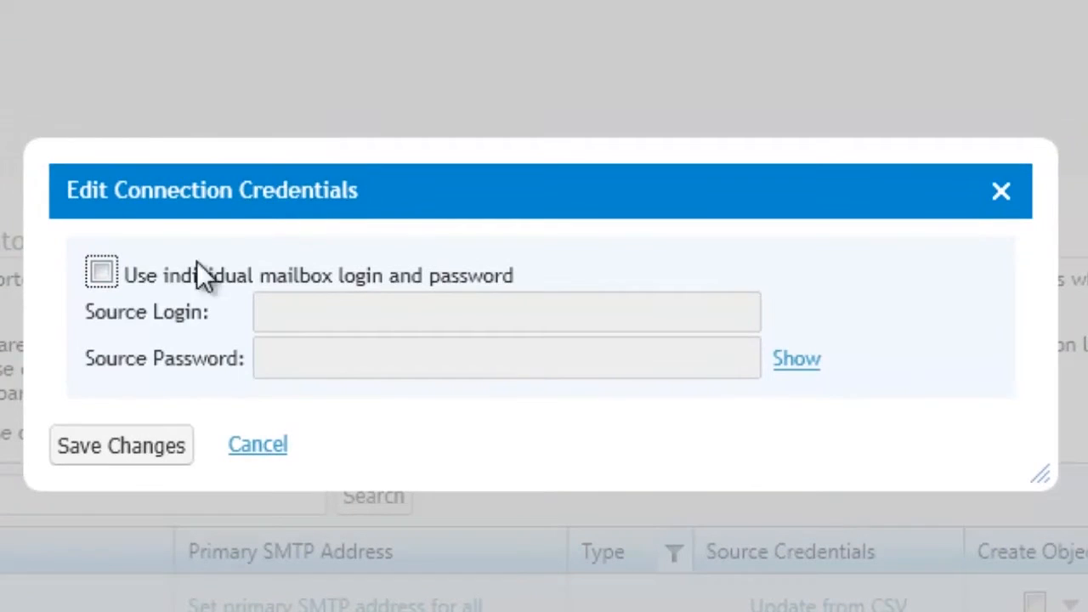
click(101, 272)
click(299, 321)
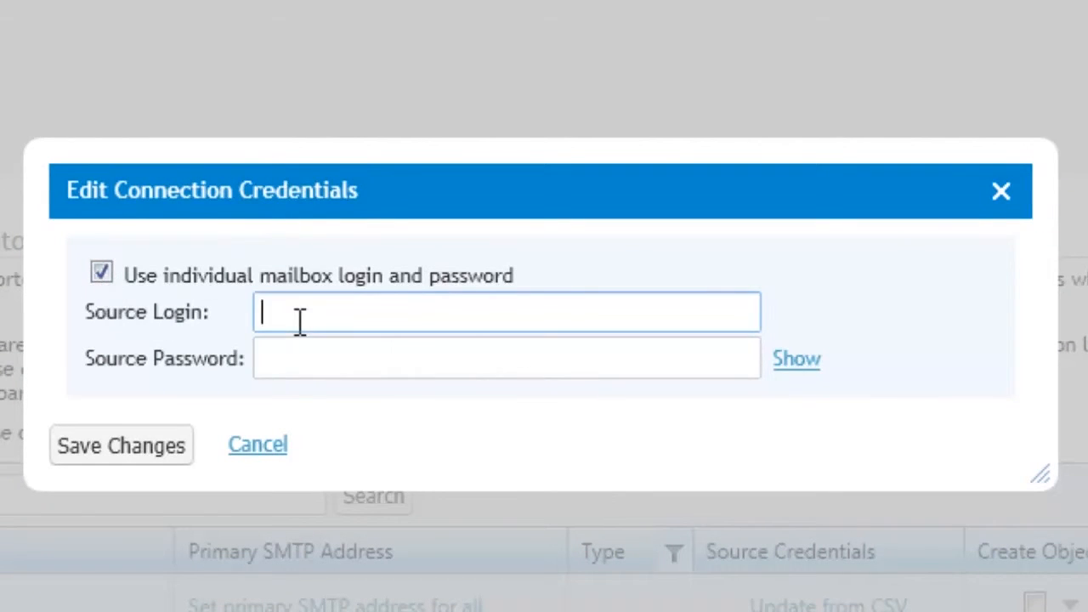
text(test\username)
key(Tab)
text(********)
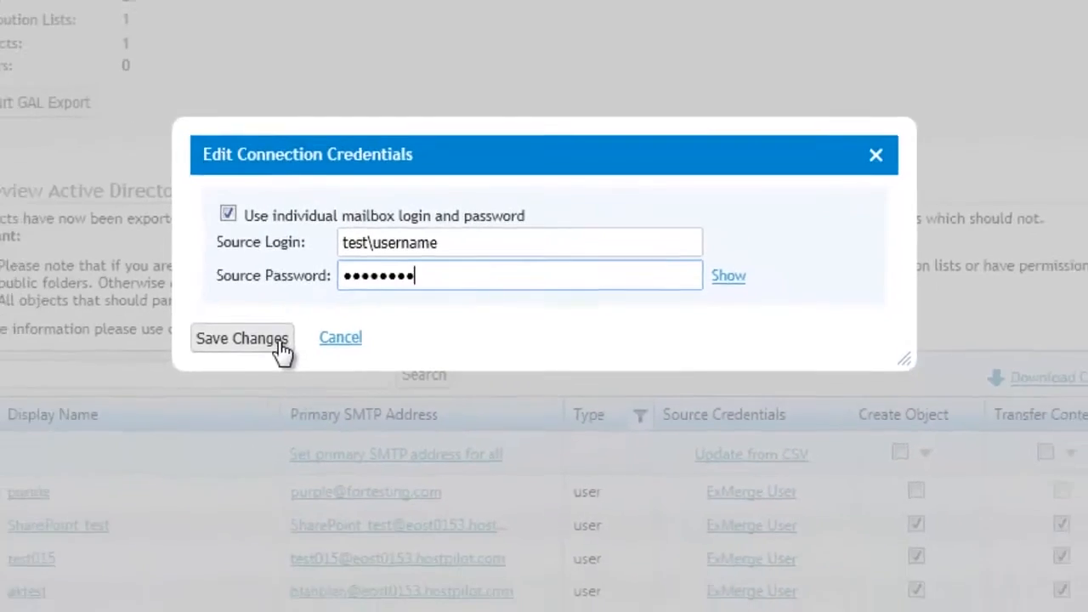
click(161, 447)
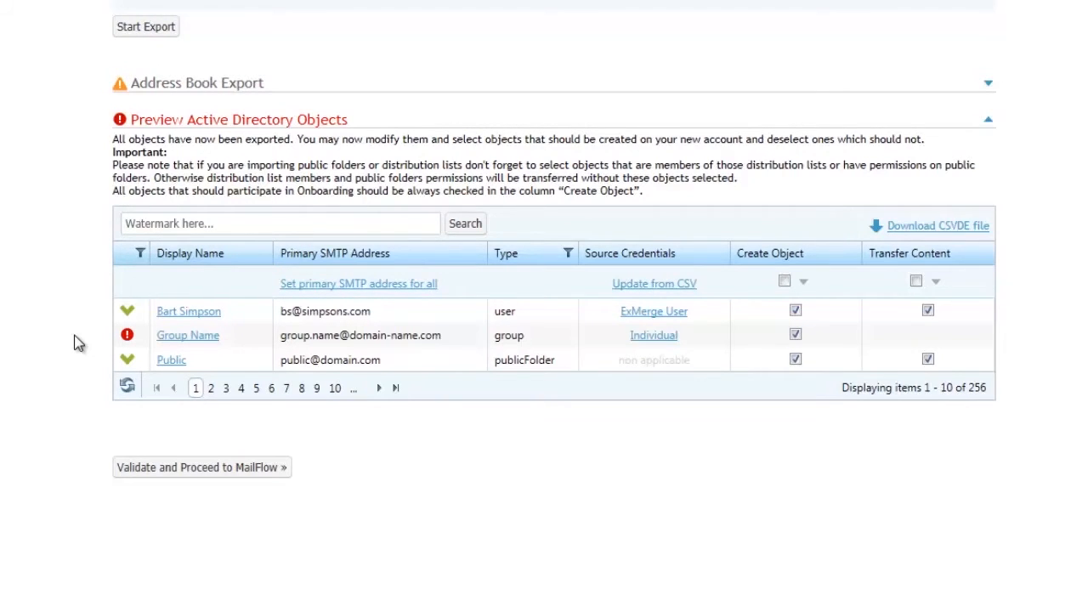
Review the validation errors of the Group Name object and close the error details
click(127, 335)
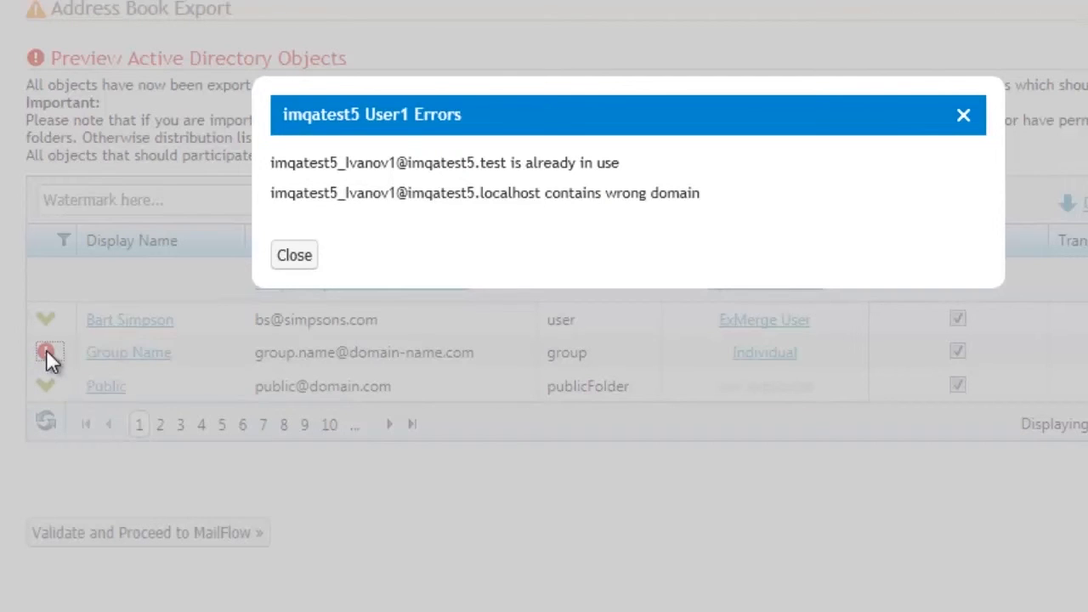
click(291, 255)
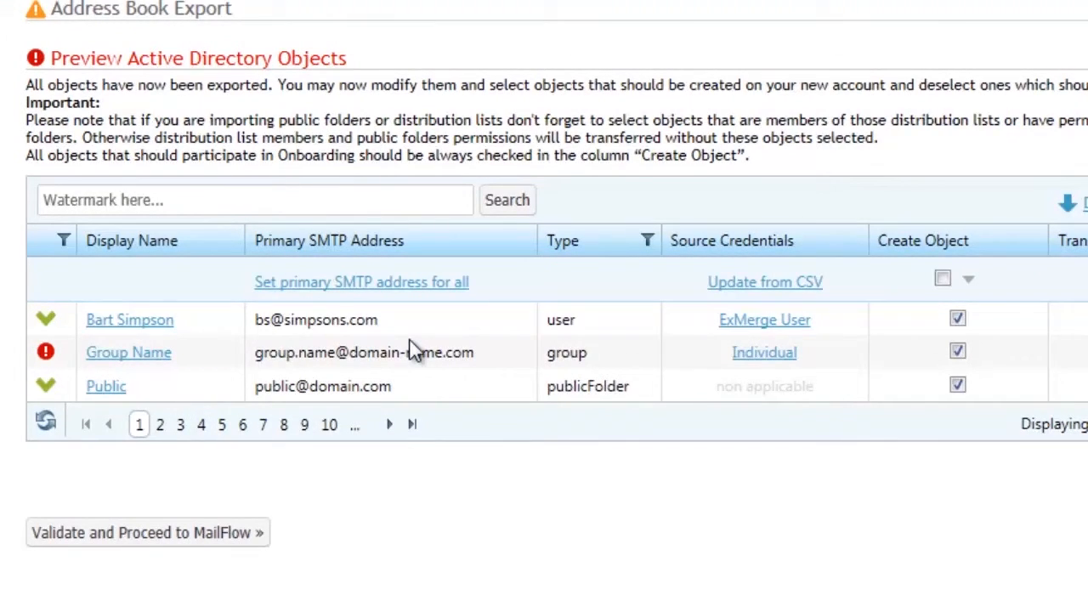
Make the Group Name object's domain-name.net address primary, mark its qwerty.com address for removal, and save the changes
click(158, 350)
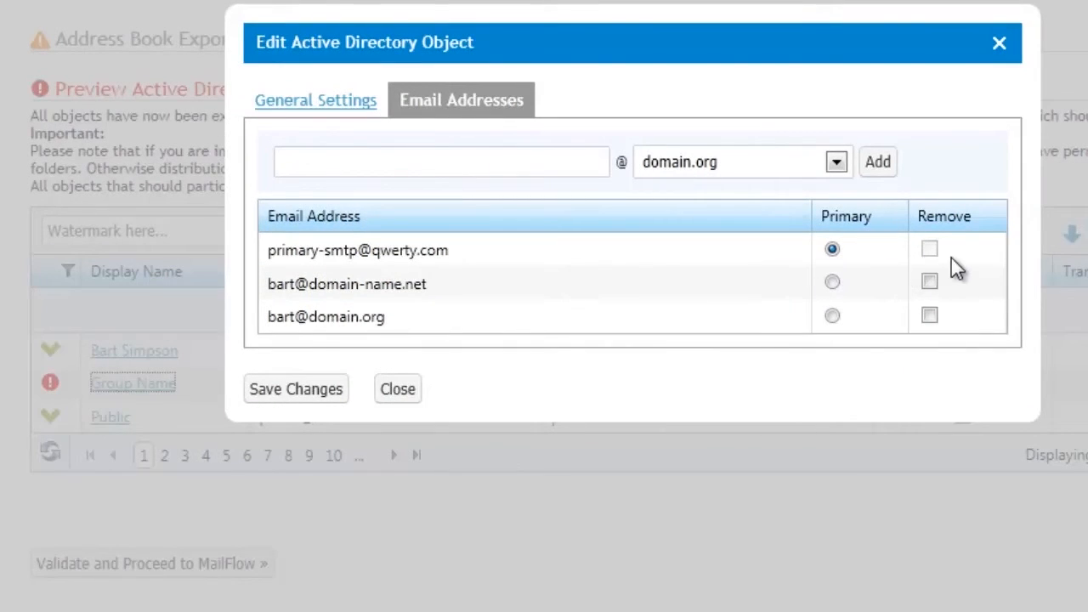
click(833, 281)
click(929, 250)
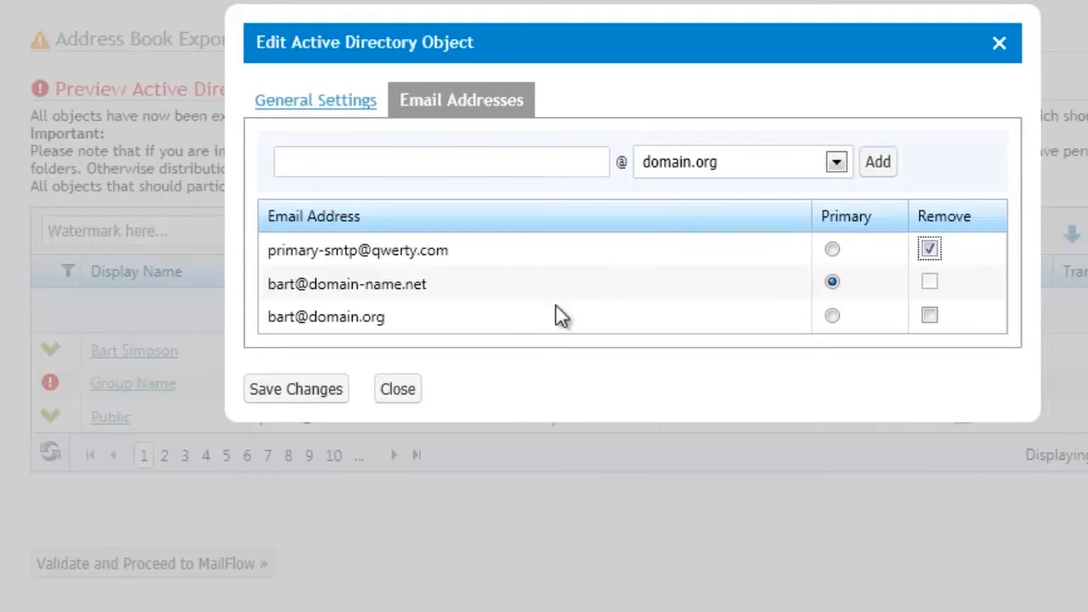
click(323, 406)
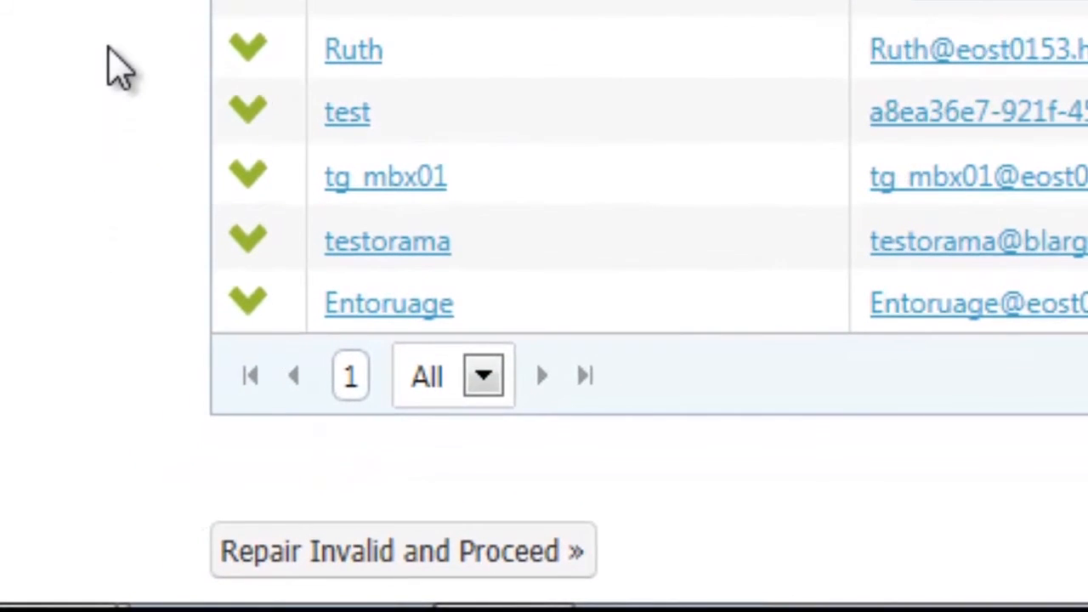
Repair the invalid Active Directory objects and proceed with the onboarding
click(357, 552)
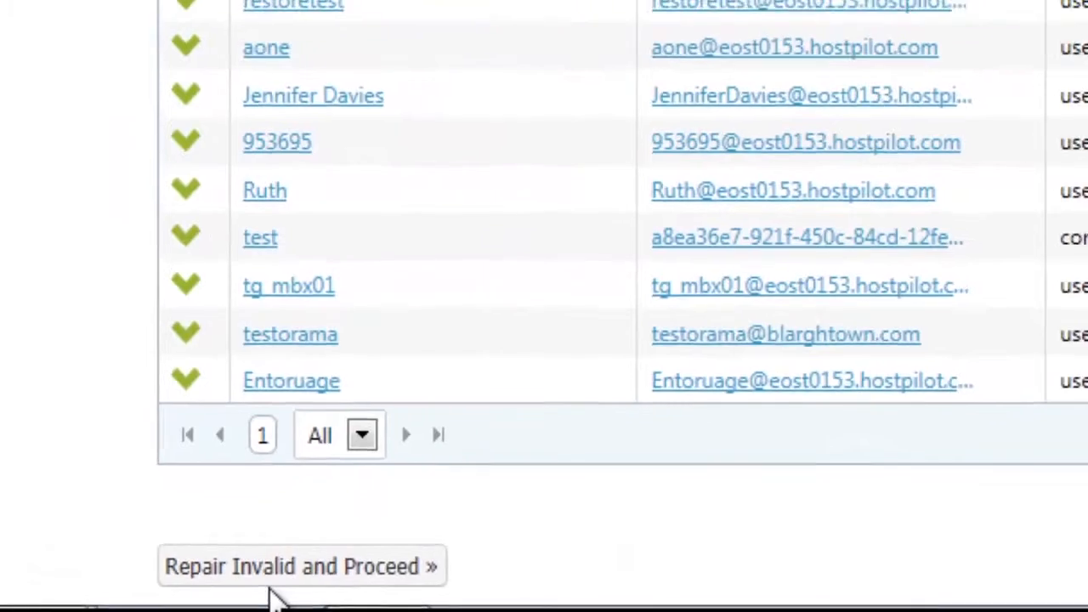